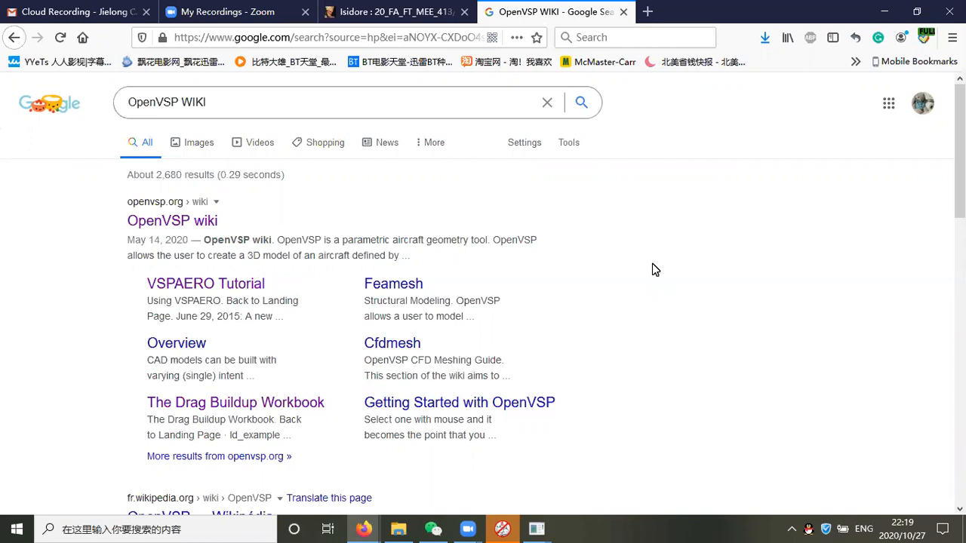
Open the OpenVSP wiki and go through its engineering analysis guides to the VSPAERO Tutorial
left_click(172, 220)
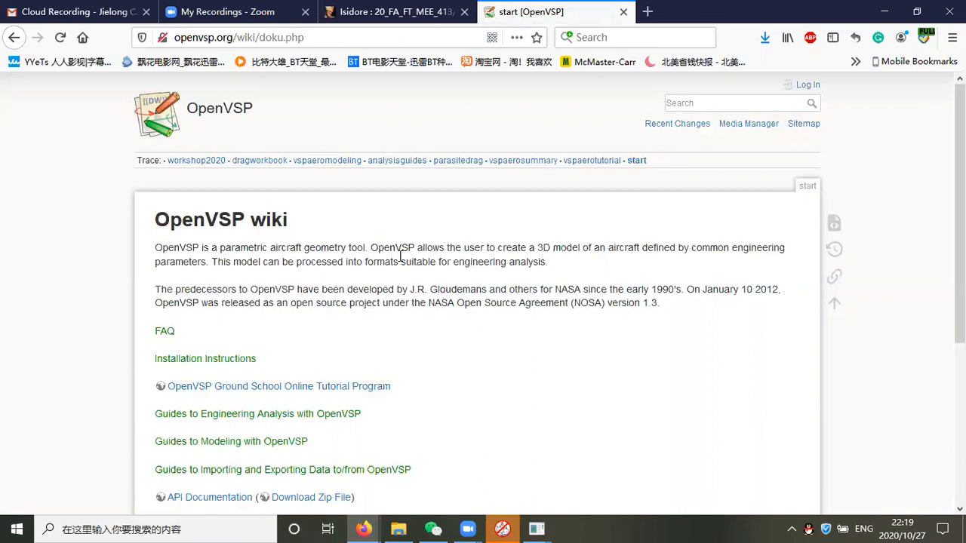
scroll(330, 264, "down", 2)
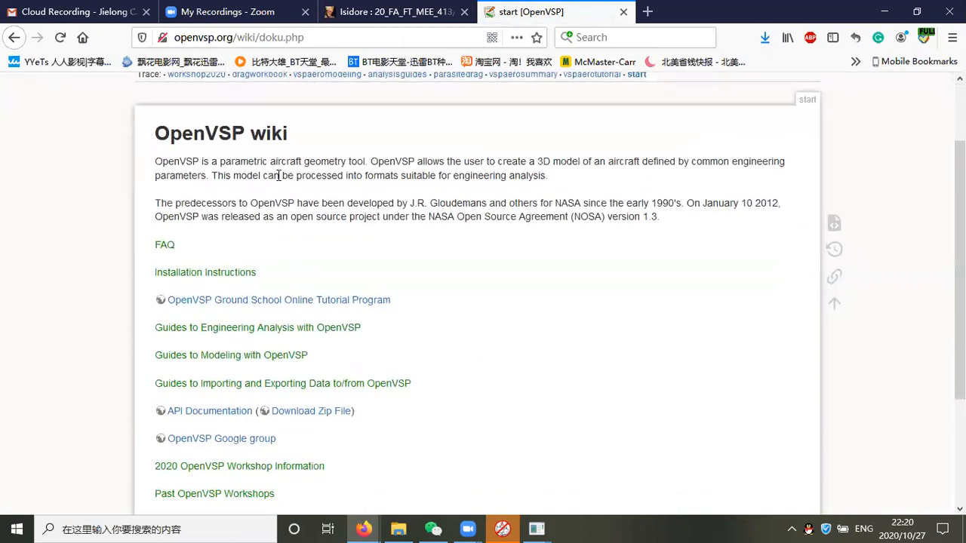
left_click(264, 328)
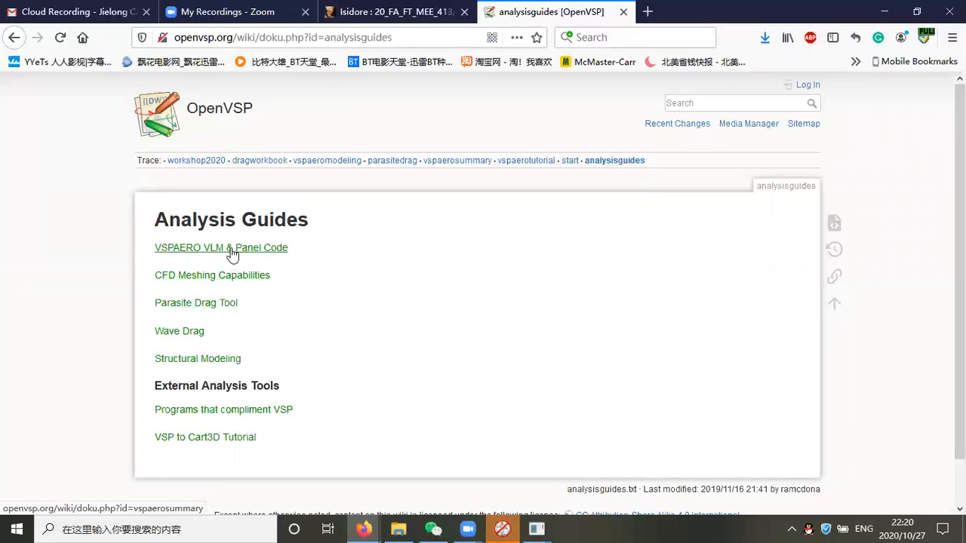
left_click(232, 254)
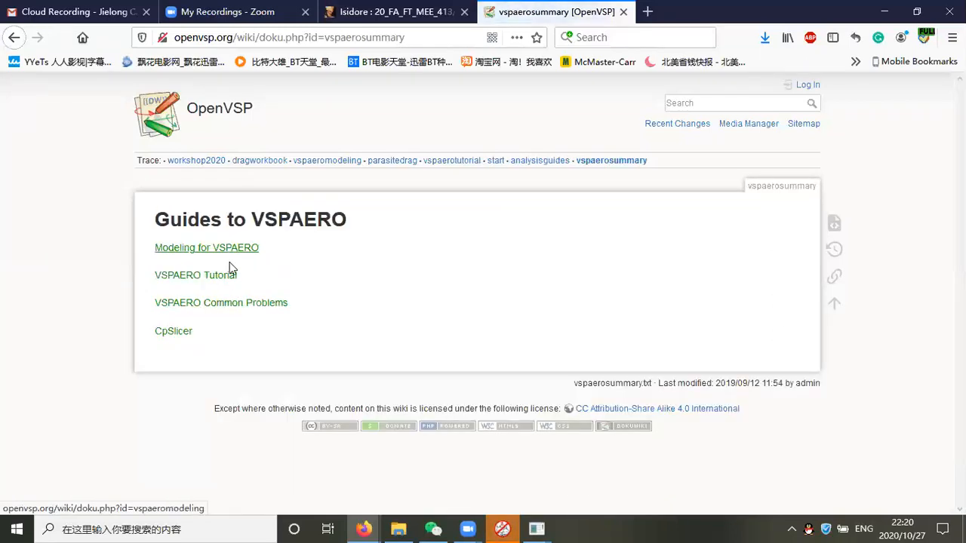
left_click(224, 277)
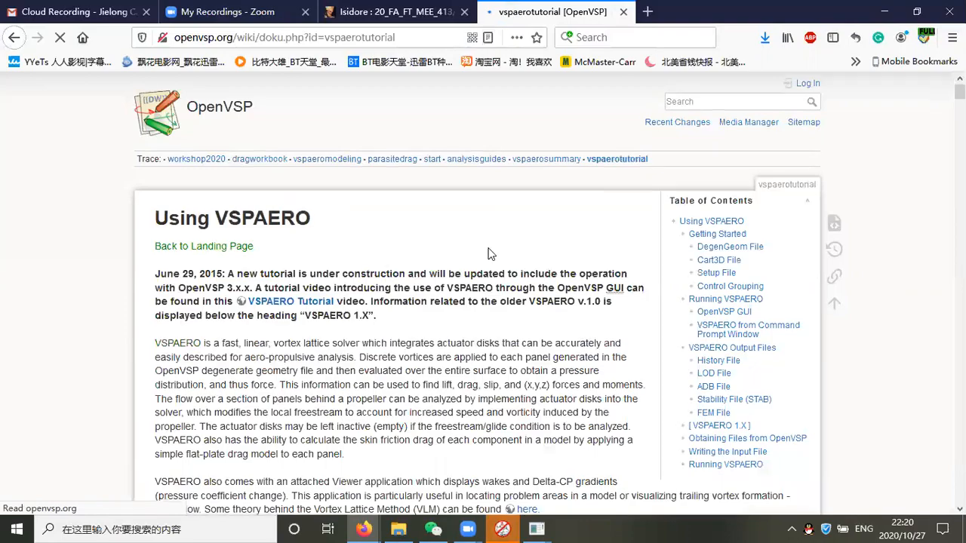
Examine the VSPAERO tutorial's sections on getting started, control grouping, running the solver, and the History and LOD output files
scroll(918, 136, "down", 3)
scroll(918, 136, "down", 3)
scroll(596, 203, "down", 7)
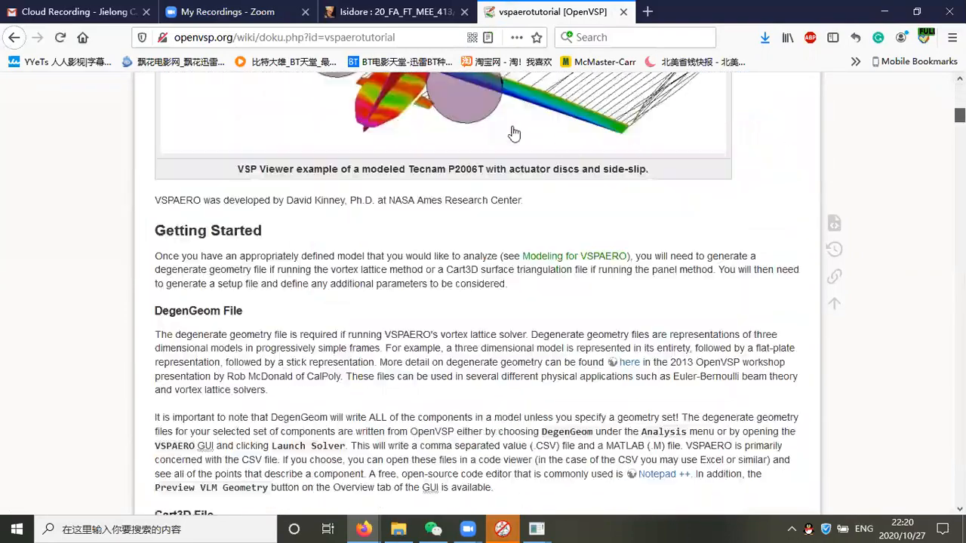
scroll(845, 317, "up", 4)
scroll(835, 244, "down", 6)
scroll(603, 266, "down", 3)
scroll(617, 247, "down", 15)
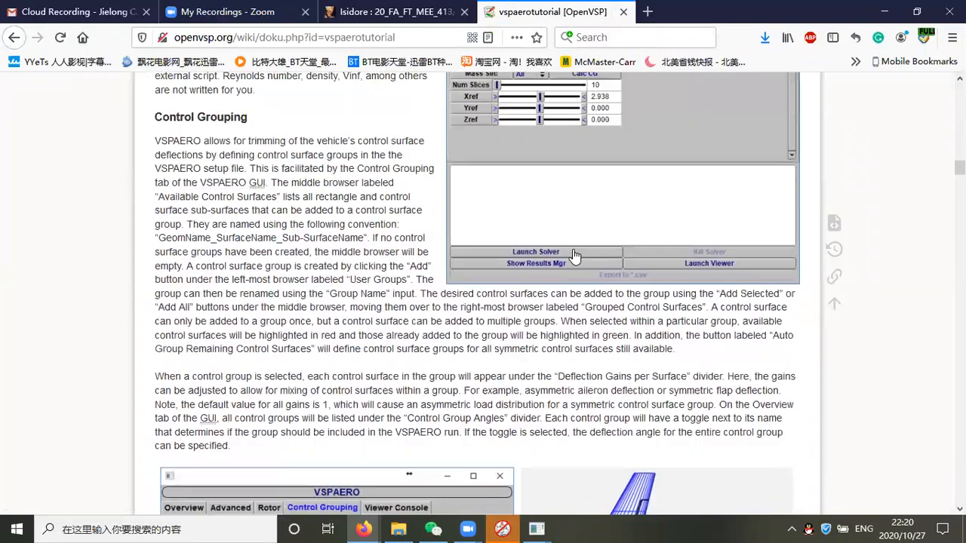
scroll(654, 173, "up", 2)
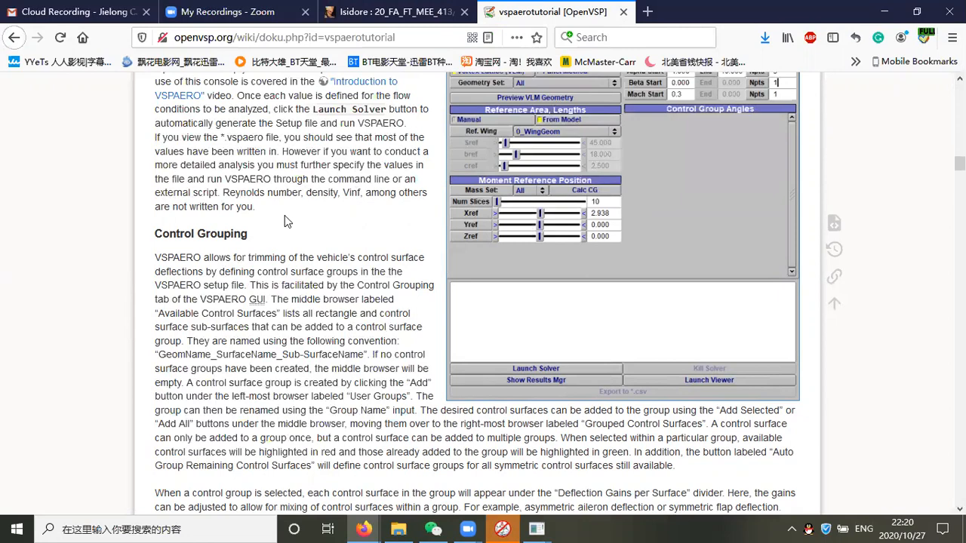
scroll(285, 215, "down", 7)
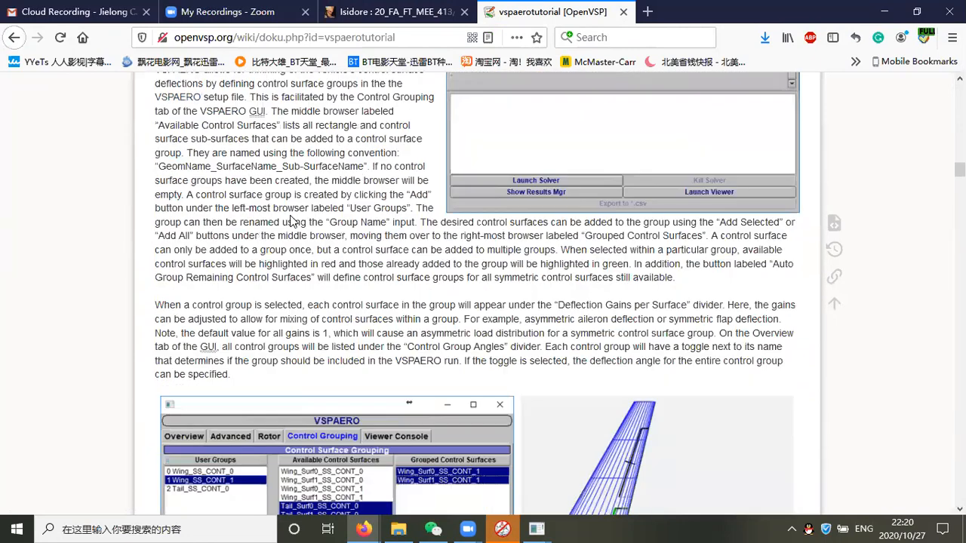
scroll(293, 220, "down", 20)
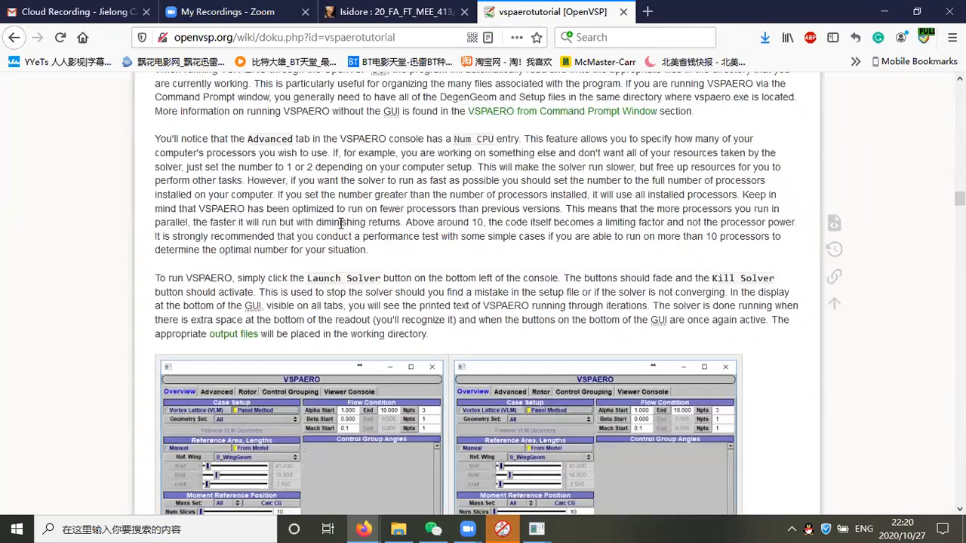
scroll(341, 229, "down", 12)
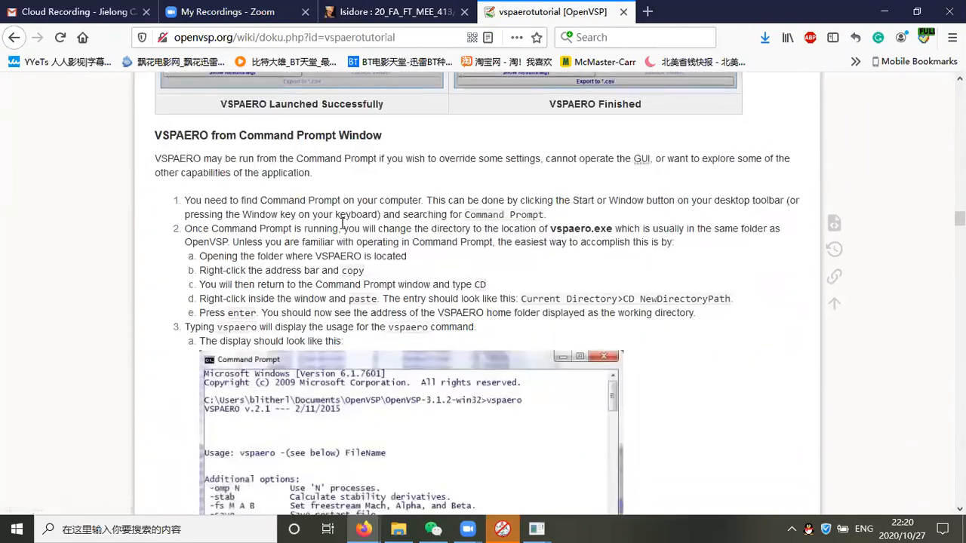
scroll(340, 229, "down", 20)
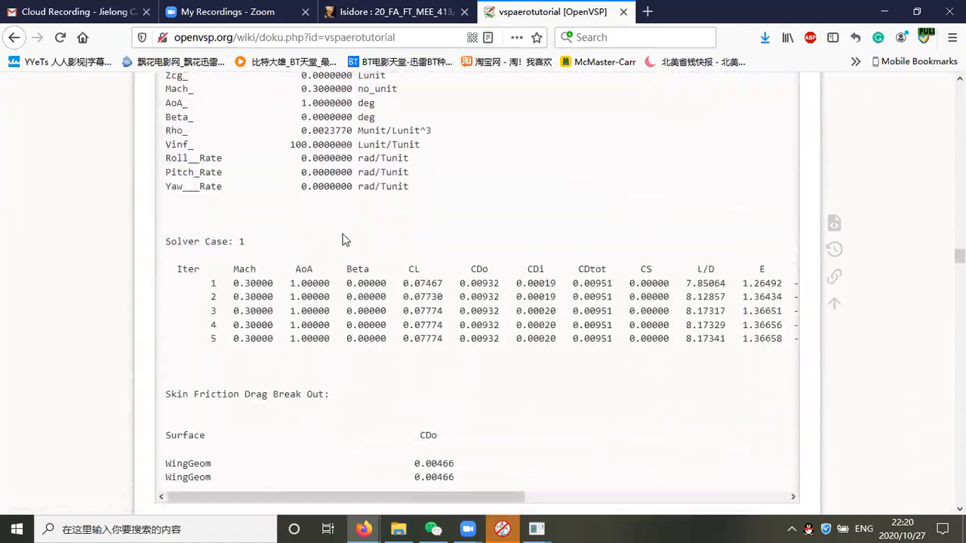
scroll(280, 280, "up", 2)
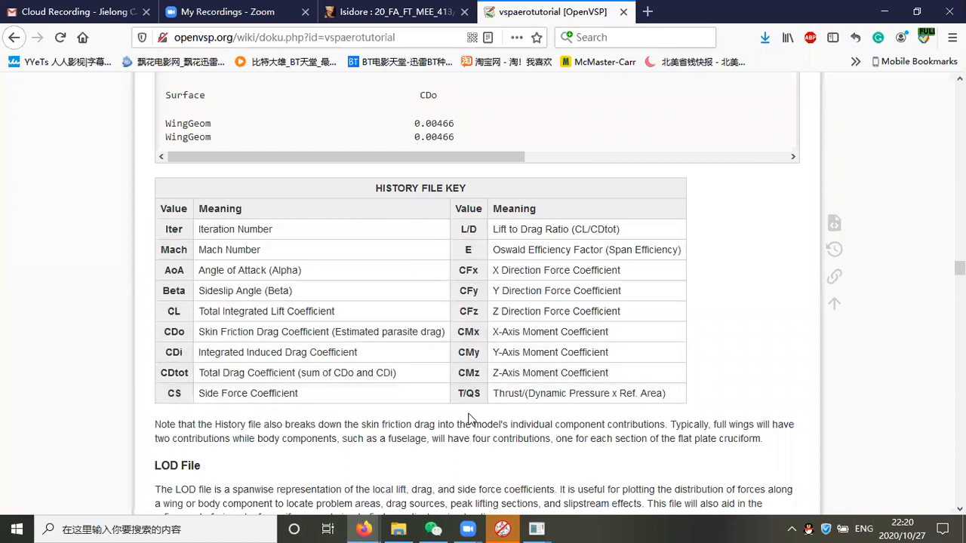
scroll(468, 415, "down", 15)
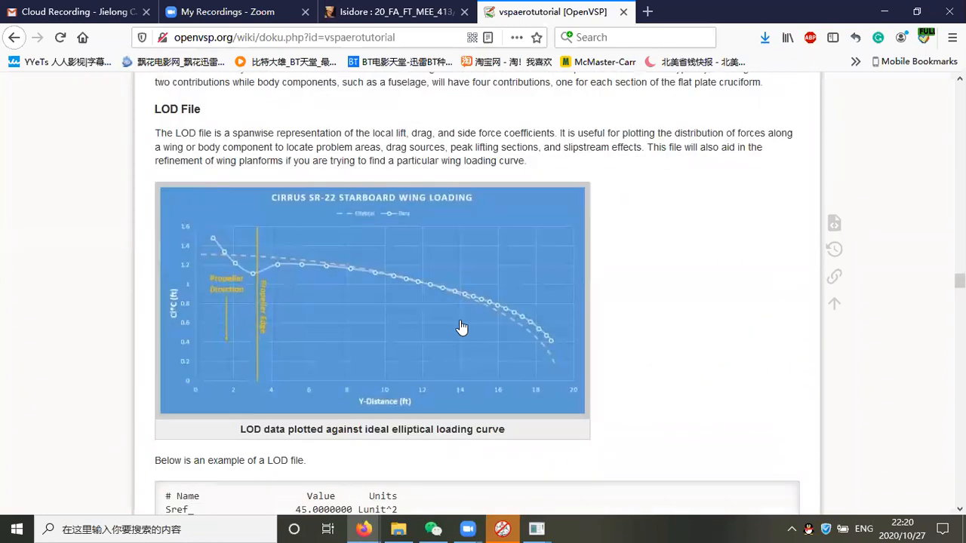
scroll(468, 314, "down", 6)
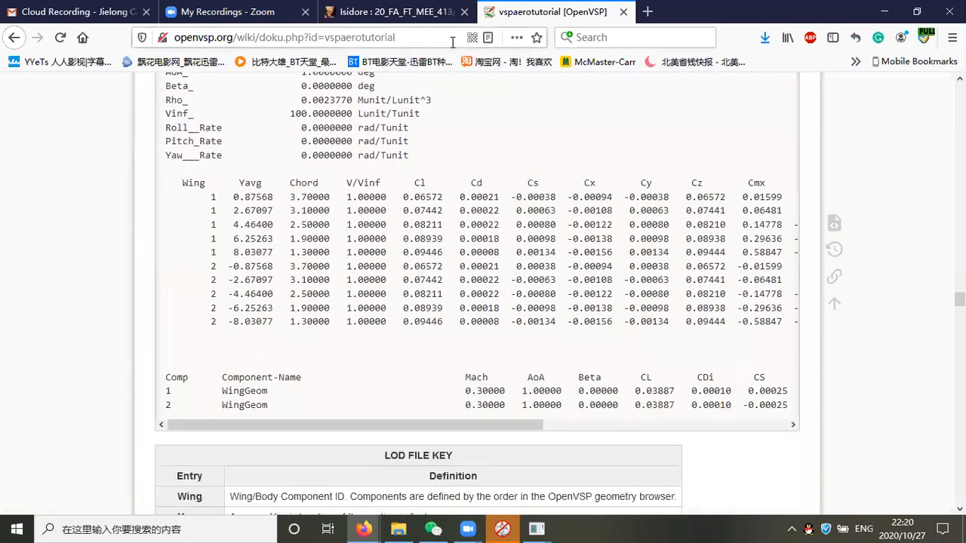
scroll(476, 295, "up", 20)
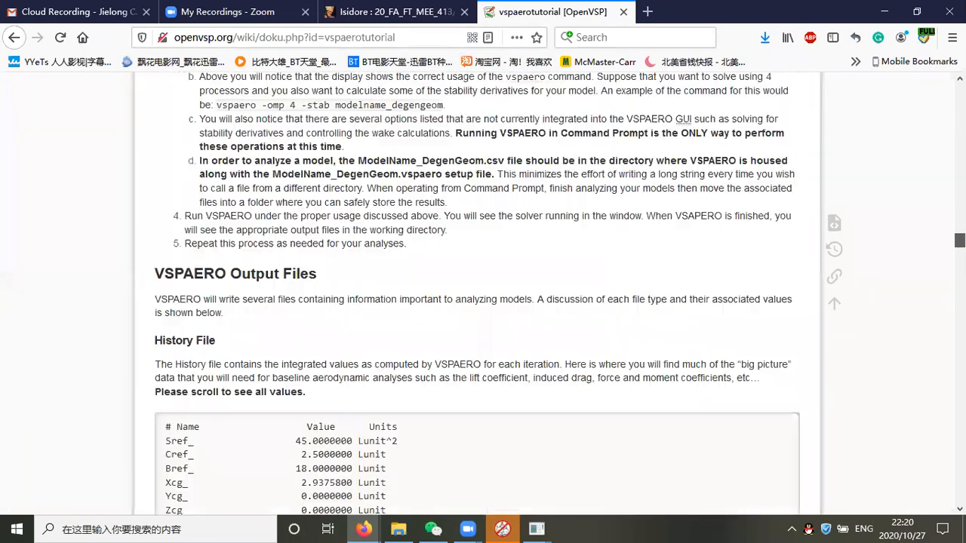
key("Home")
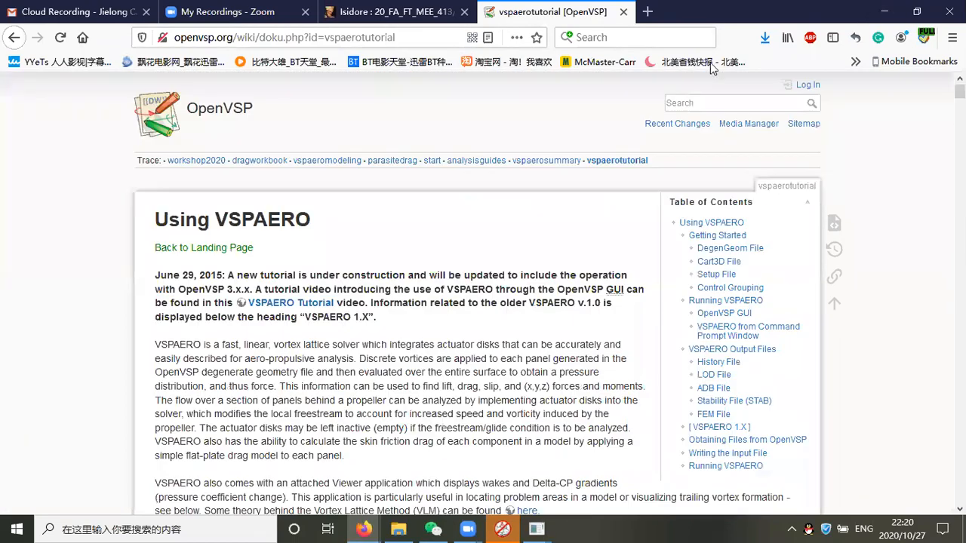
Switch to OpenVSP and open the Parasite Drag analysis for the aircraft model
left_click(885, 11)
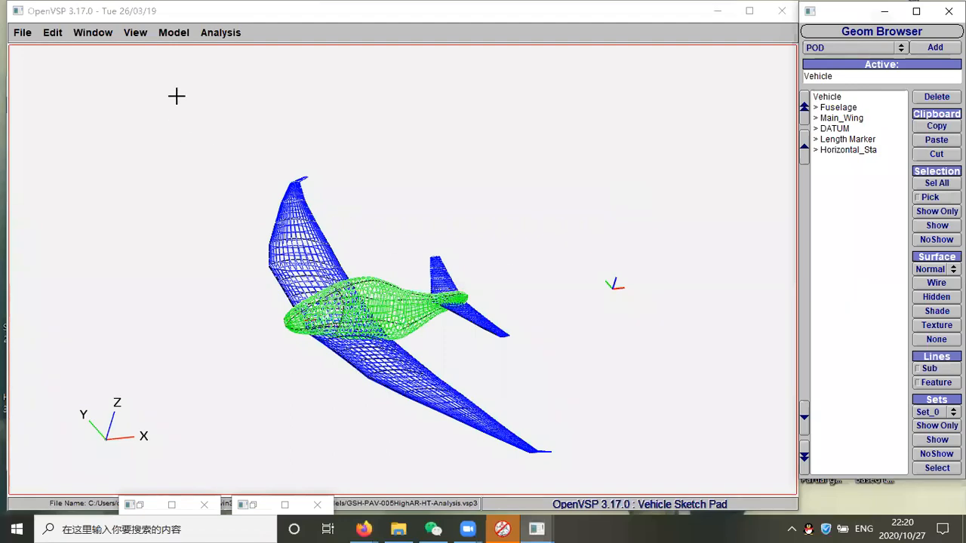
left_click_drag(329, 222, 417, 237)
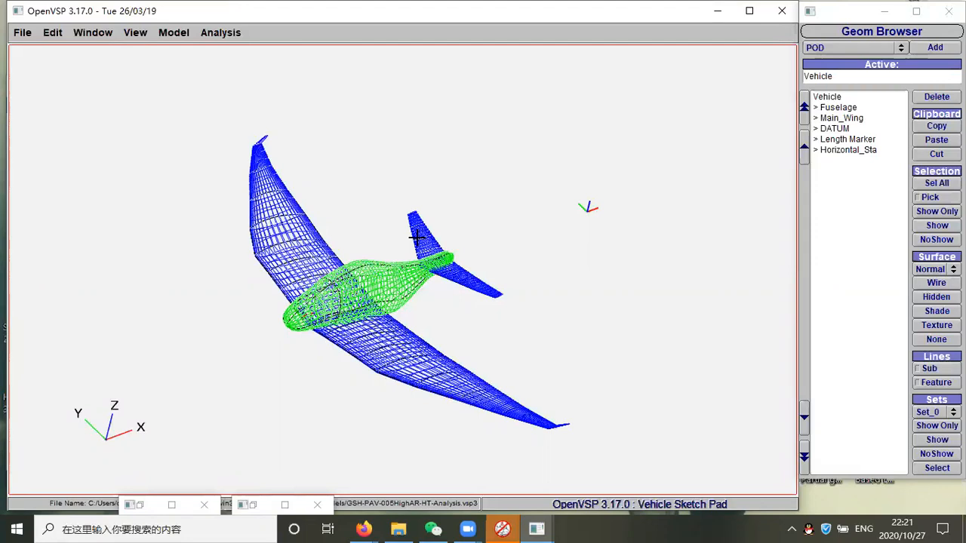
left_click(228, 34)
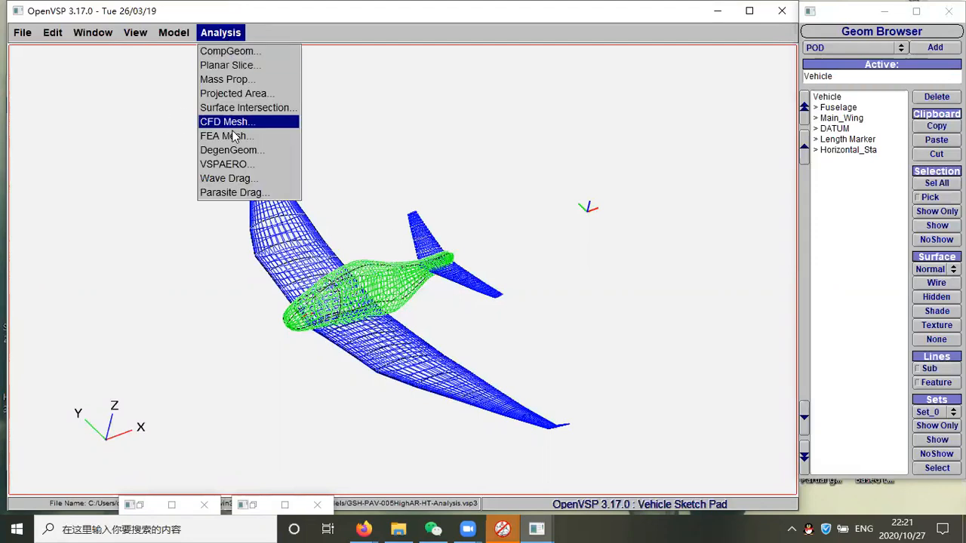
left_click(225, 194)
left_click_drag(313, 120, 311, 57)
Switch to Firefox and open the Parasite Drag Tool guide from the wiki's Analysis Guides
mouse_move(363, 529)
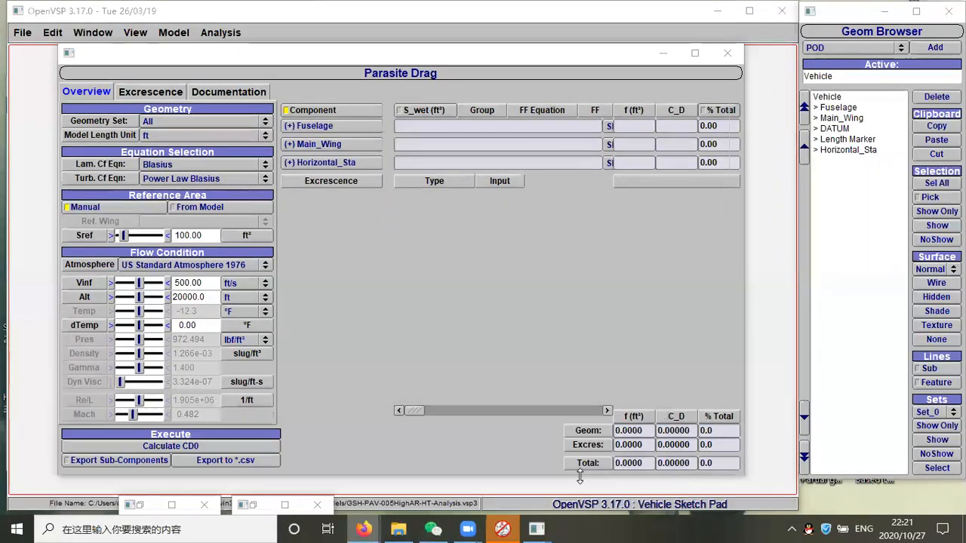
left_click(579, 474)
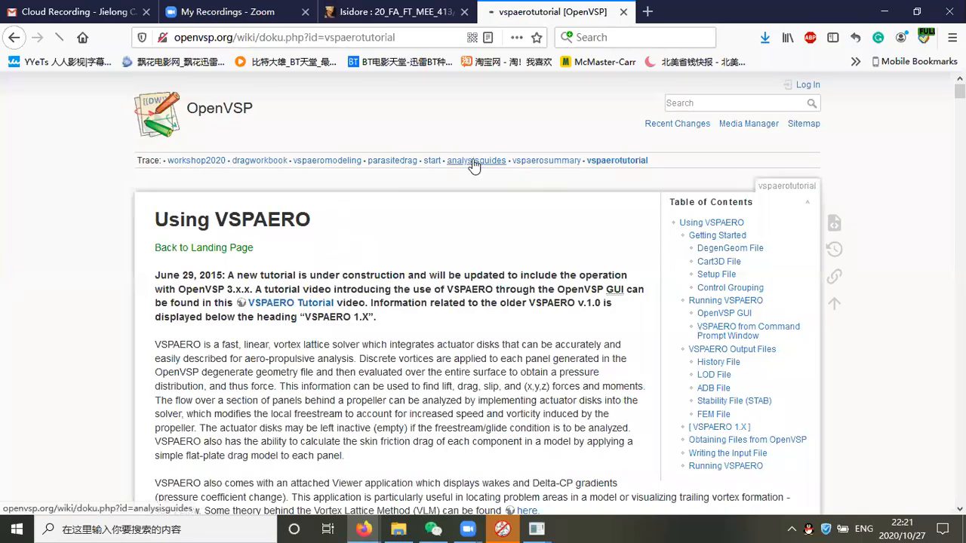
left_click(474, 163)
left_click(230, 300)
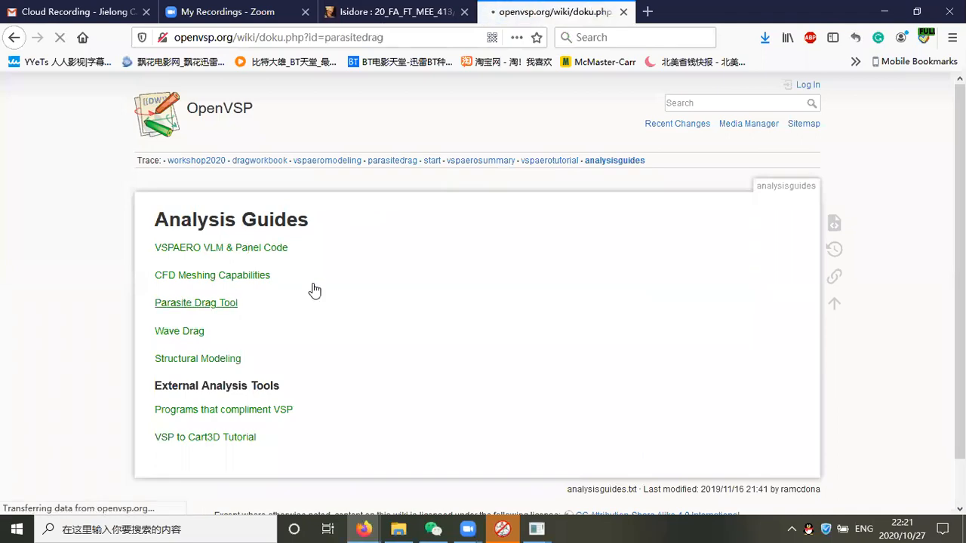
Examine the Parasite Drag guide's interface overview, reference length calculation, friction coefficient equations and form factor equations
scroll(361, 220, "down", 10)
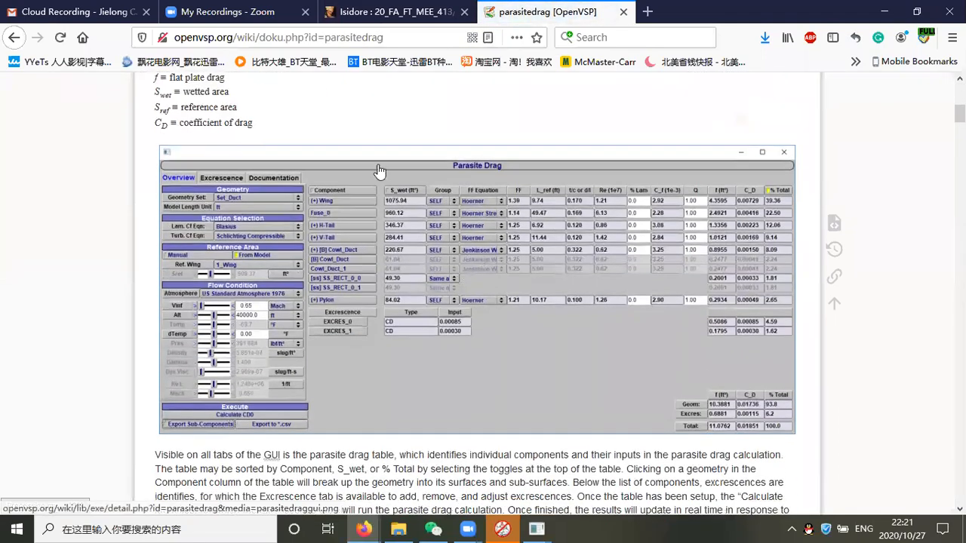
scroll(361, 220, "down", 20)
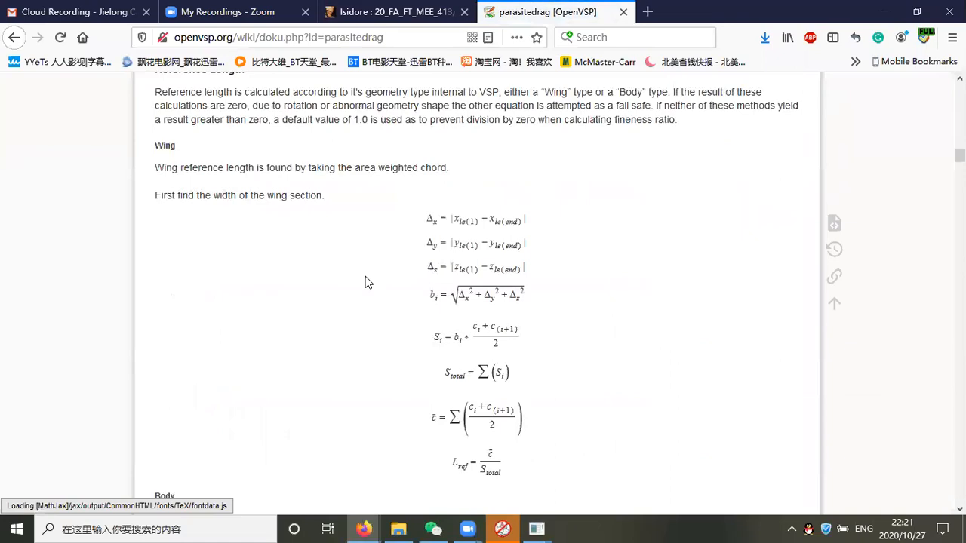
scroll(364, 283, "down", 5)
scroll(489, 129, "up", 5)
scroll(528, 334, "down", 12)
scroll(479, 273, "up", 1)
scroll(433, 270, "down", 10)
scroll(408, 304, "down", 9)
scroll(445, 248, "up", 5)
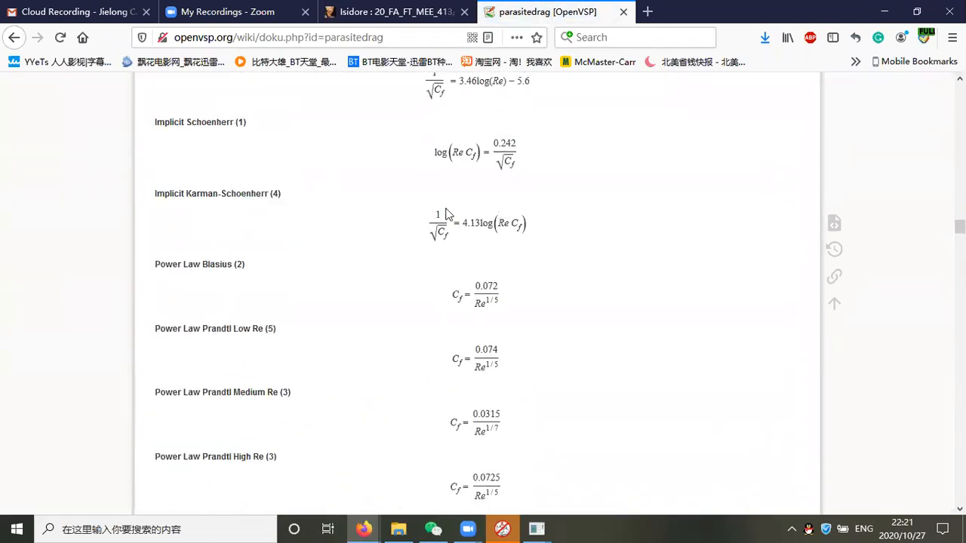
scroll(458, 227, "up", 4)
scroll(460, 238, "up", 4)
scroll(448, 240, "down", 3)
scroll(434, 283, "down", 3)
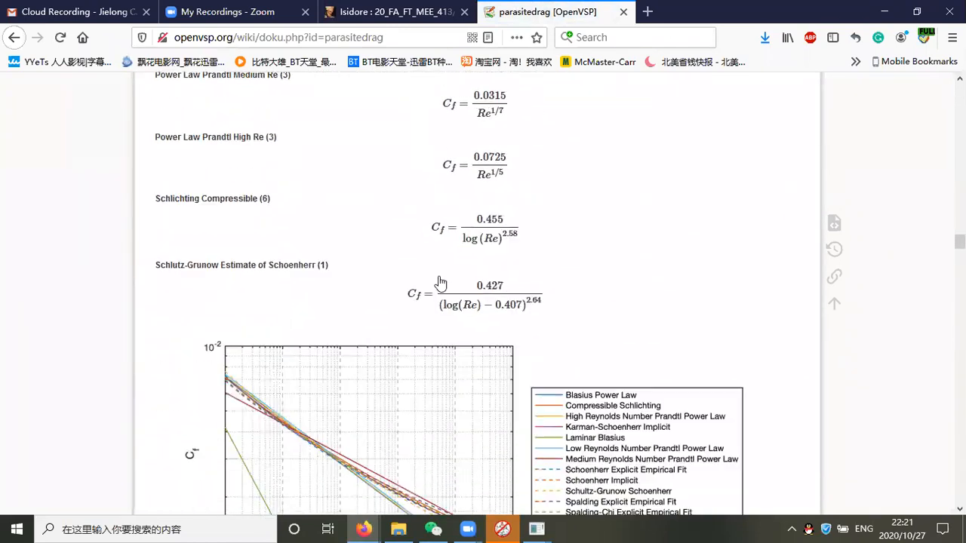
scroll(438, 283, "down", 12)
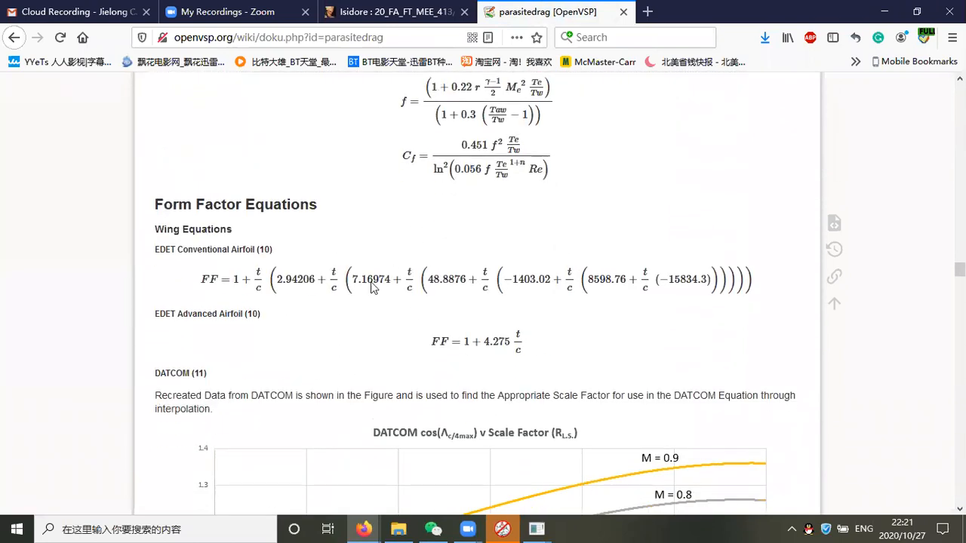
scroll(394, 282, "down", 2)
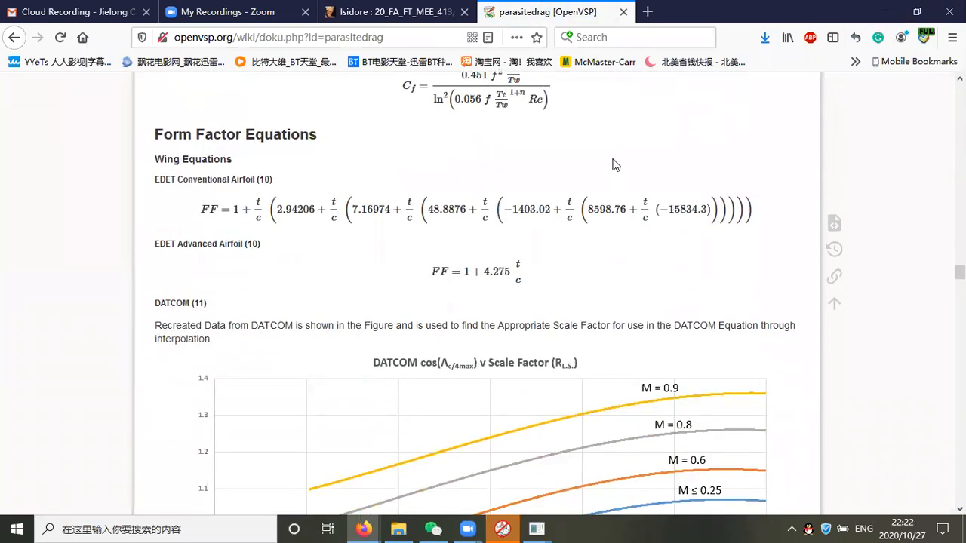
Switch to OpenVSP, keep the parasite drag model length unit at ft and take the reference area from the model
left_click(884, 11)
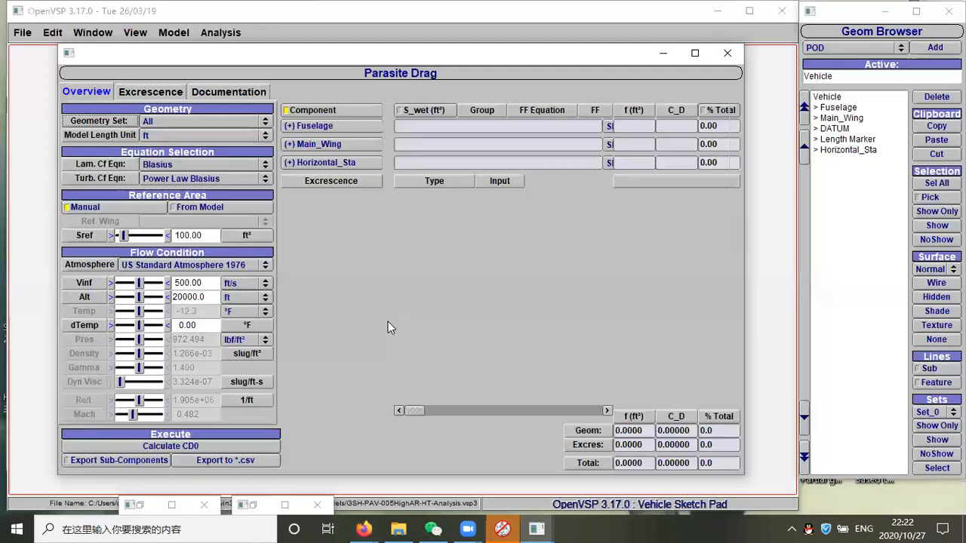
left_click_drag(276, 55, 279, 55)
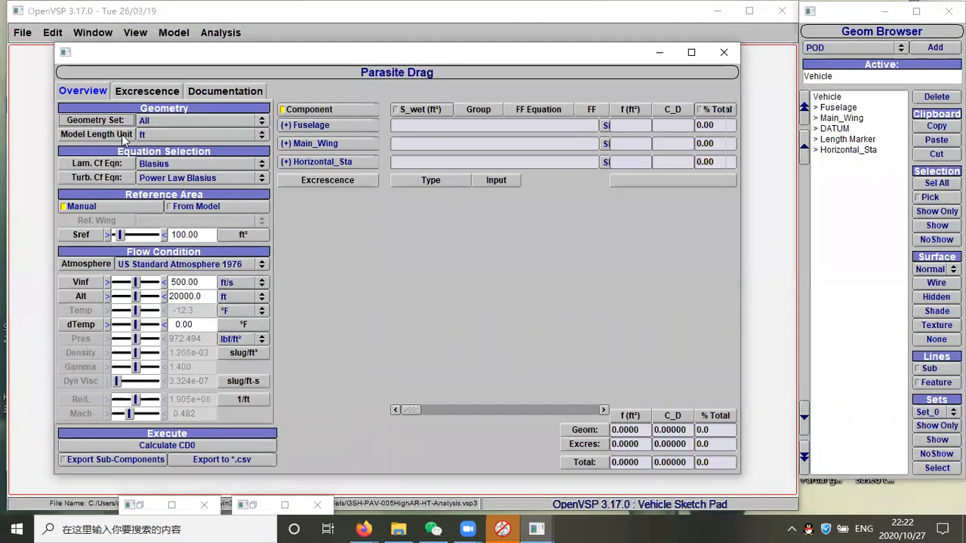
left_click(260, 137)
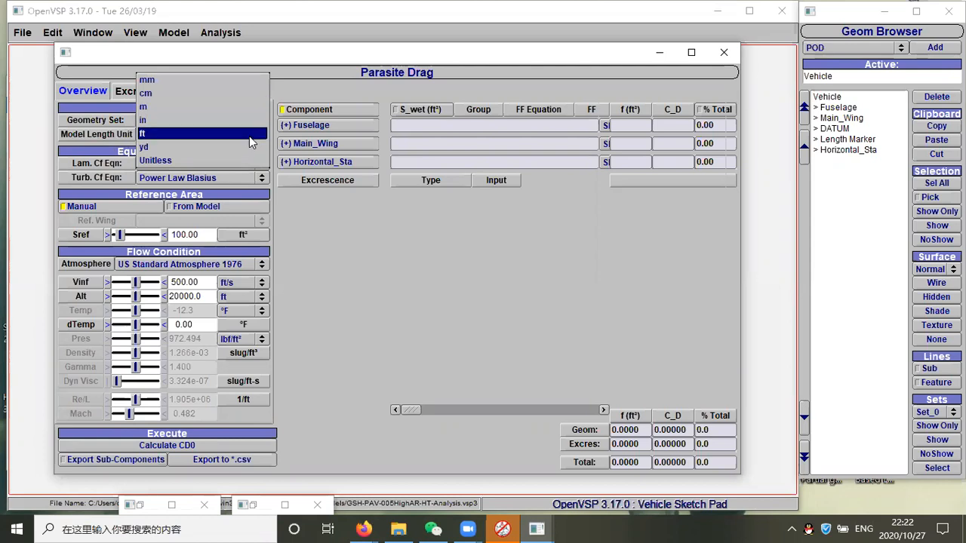
left_click(250, 135)
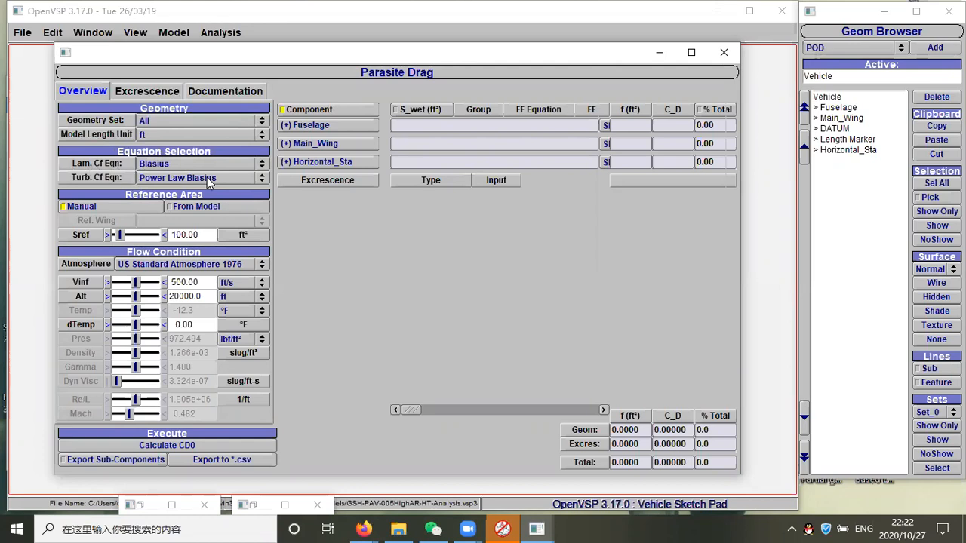
left_click(181, 207)
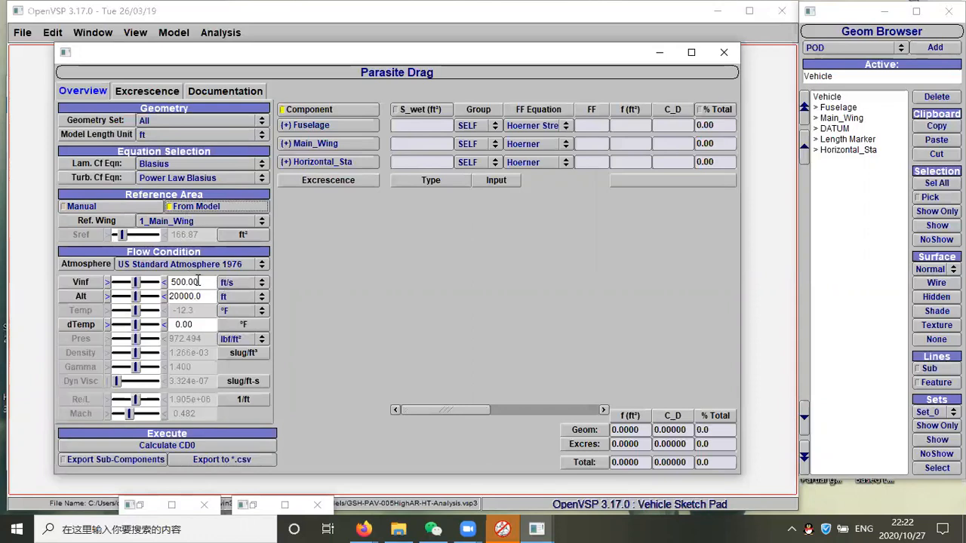
Set the flow condition to 168 ft/s, 1000 ft altitude and a 70 °F temperature offset, and calculate CD0
left_click_drag(200, 282, 133, 278)
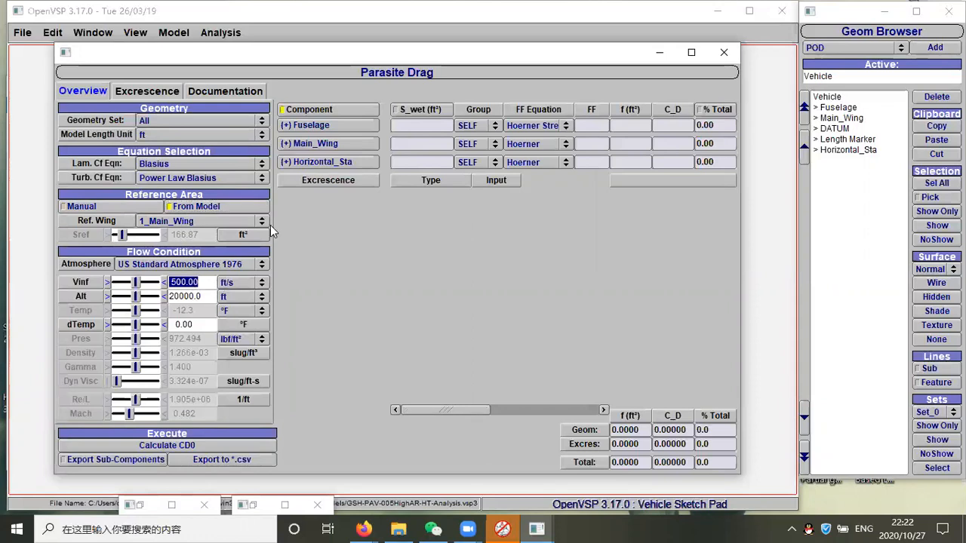
type("168")
key("Tab")
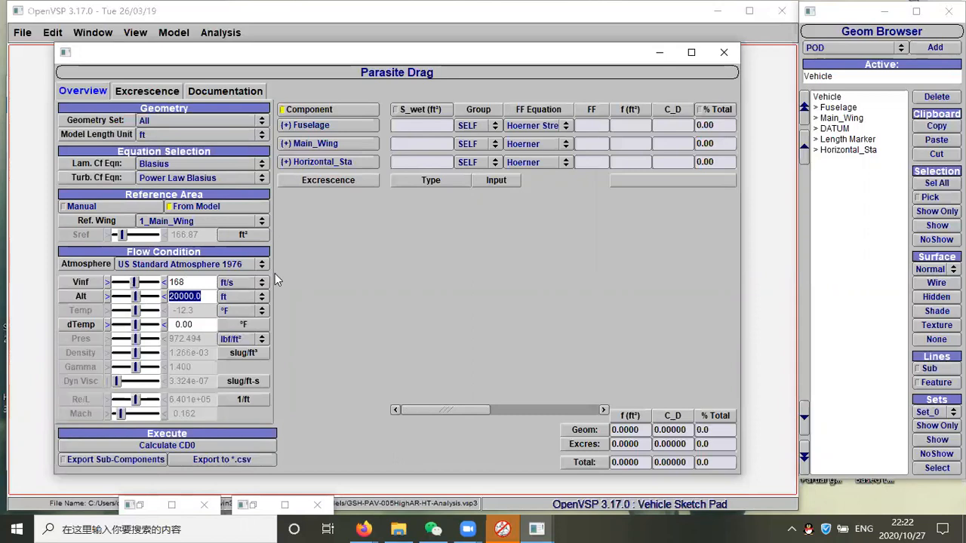
type("1000")
key("Tab")
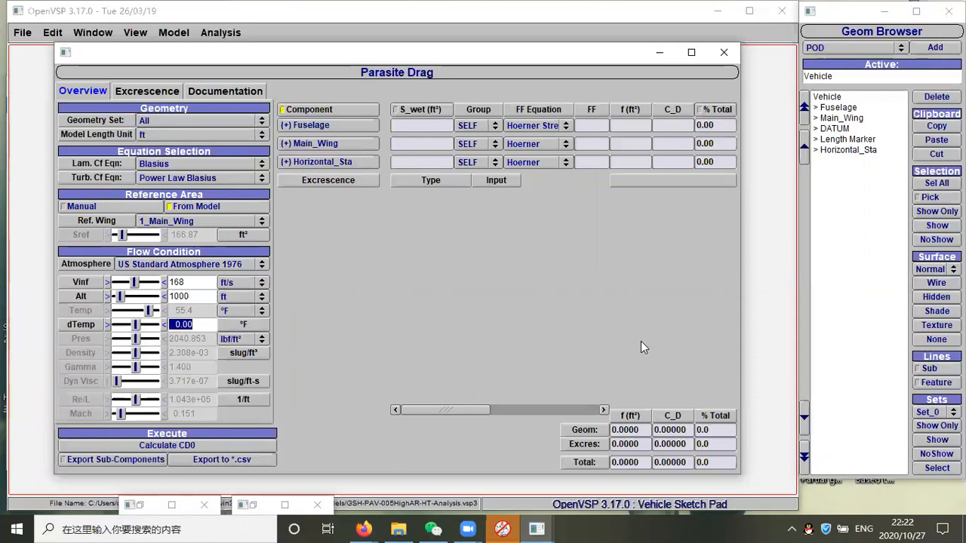
type("70")
left_click(190, 297)
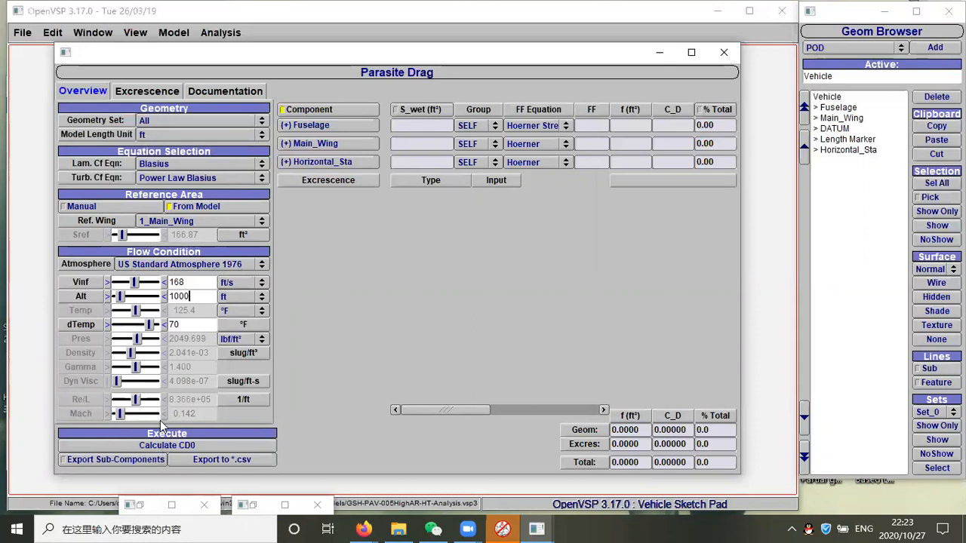
left_click(148, 447)
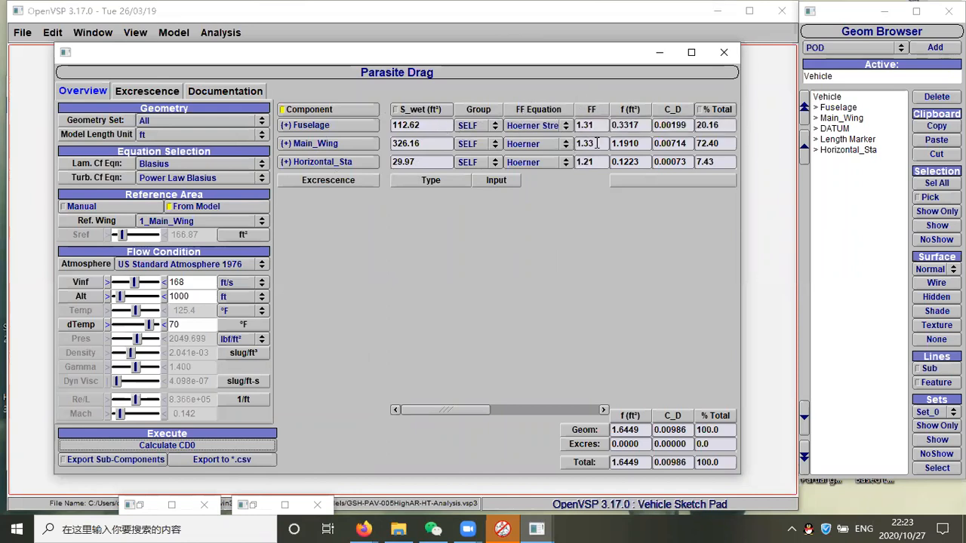
Switch to Firefox and examine the Parasite Drag guide's DATCOM scale factor chart and the wing form factor comparison plot
mouse_move(364, 529)
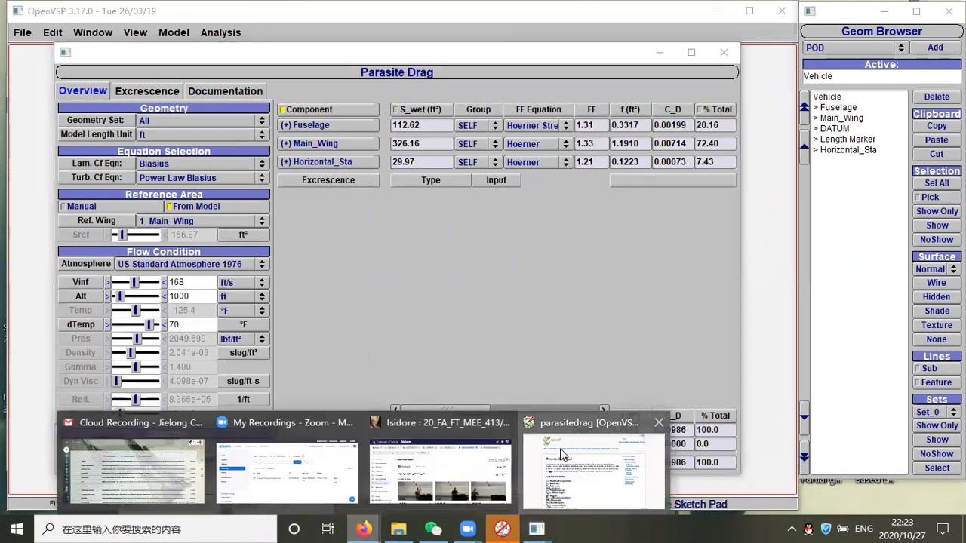
left_click(593, 456)
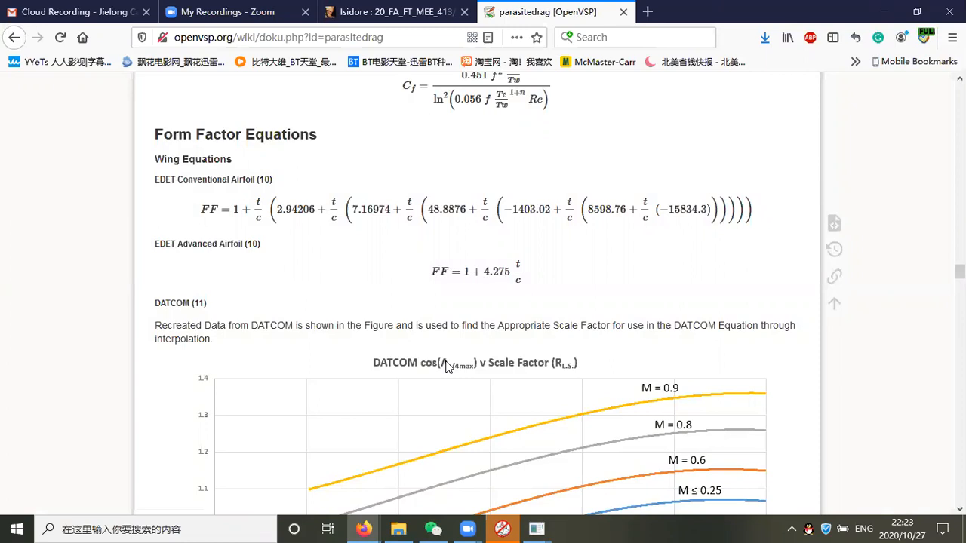
scroll(402, 363, "down", 3)
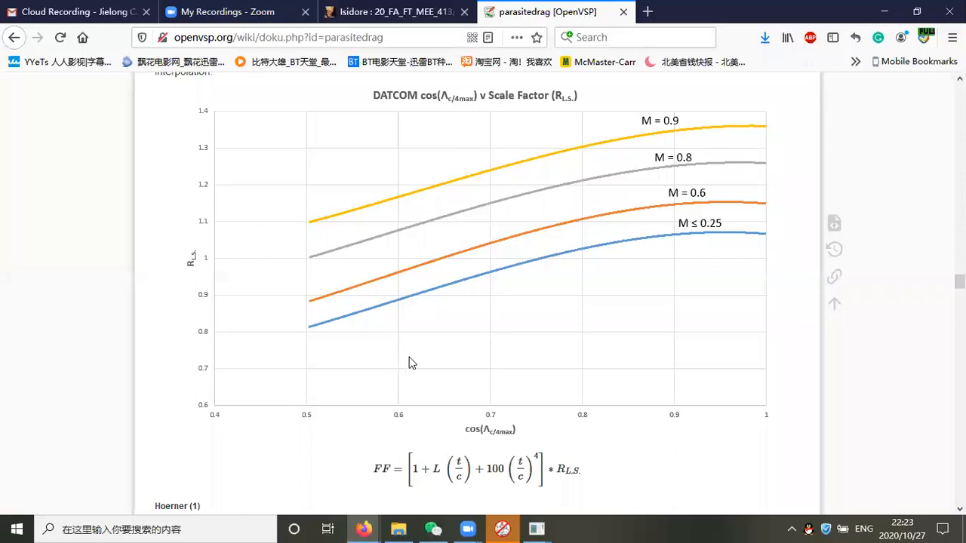
scroll(409, 360, "down", 15)
scroll(472, 317, "up", 2)
scroll(548, 341, "up", 1)
scroll(528, 370, "down", 1)
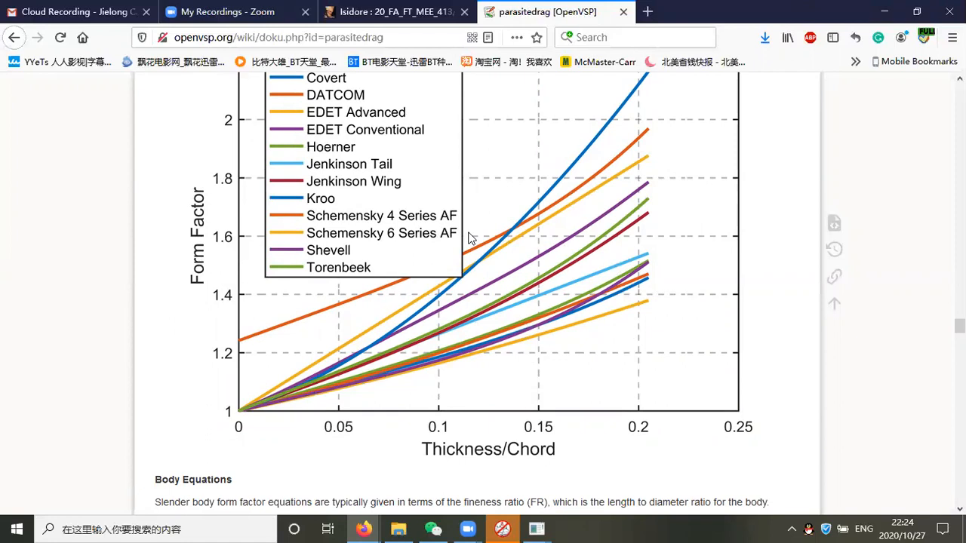
Switch to OpenVSP and review each component's drag coefficient and percentage contribution in the parasite drag results
left_click(885, 12)
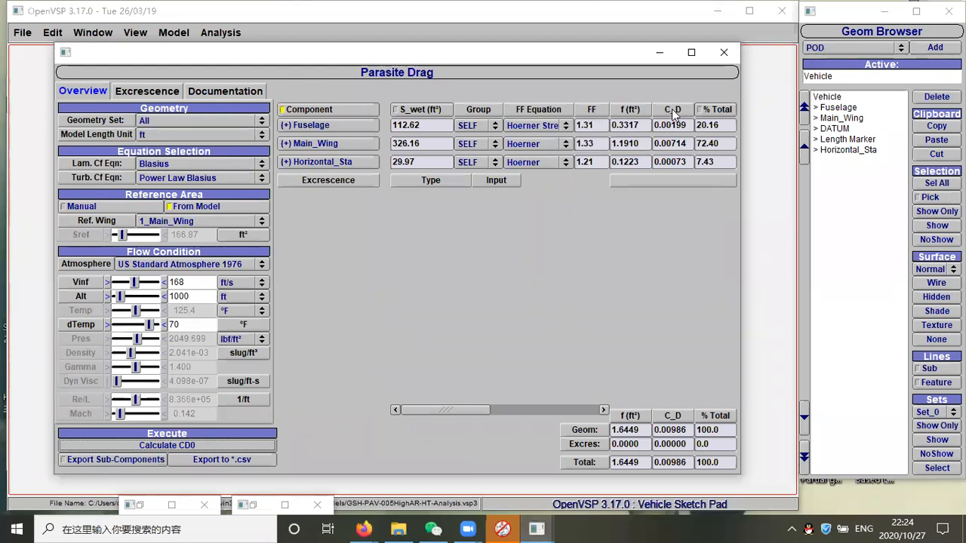
mouse_move(656, 126)
left_mouse_down()
mouse_move(689, 127)
mouse_move(655, 126)
left_mouse_up()
left_click(686, 144)
left_click(655, 127)
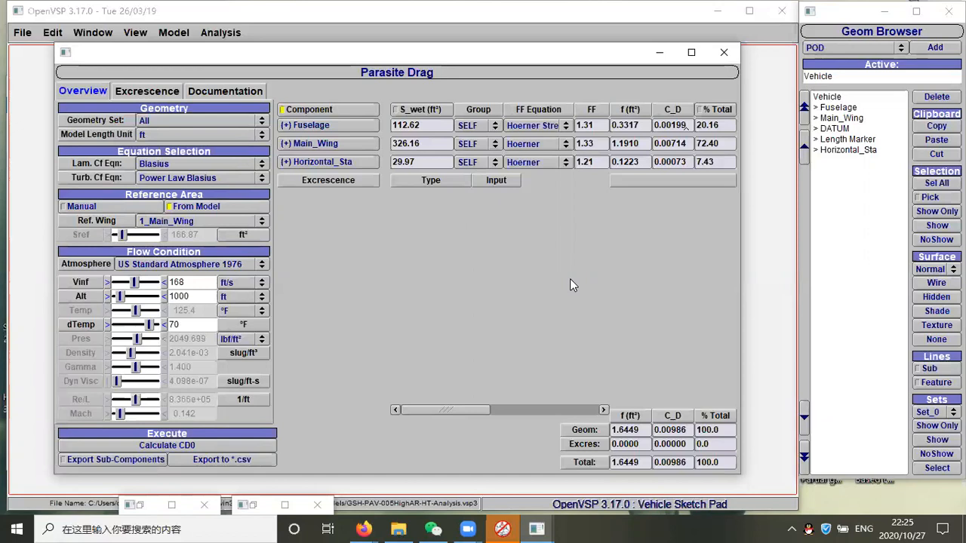
Close the parasite drag analysis, open VSPAERO to view its advanced case setup, and minimize it
left_click(721, 54)
left_click(220, 32)
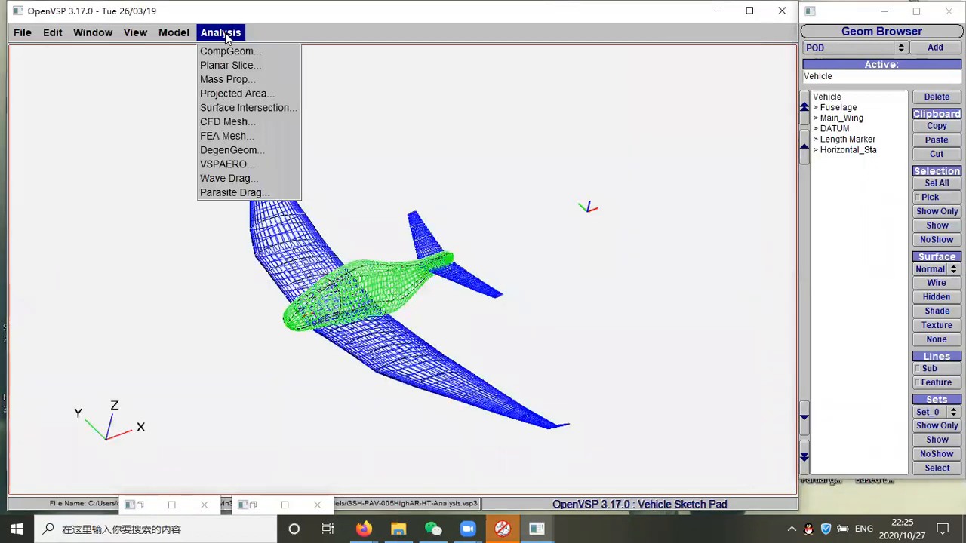
left_click(231, 164)
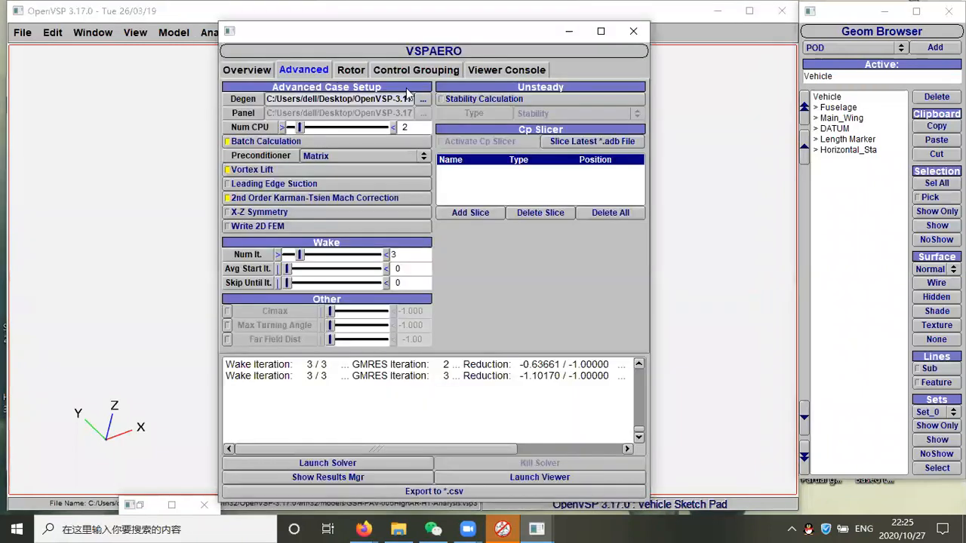
mouse_move(437, 35)
left_mouse_down()
mouse_move(307, 37)
mouse_move(449, 29)
left_mouse_up()
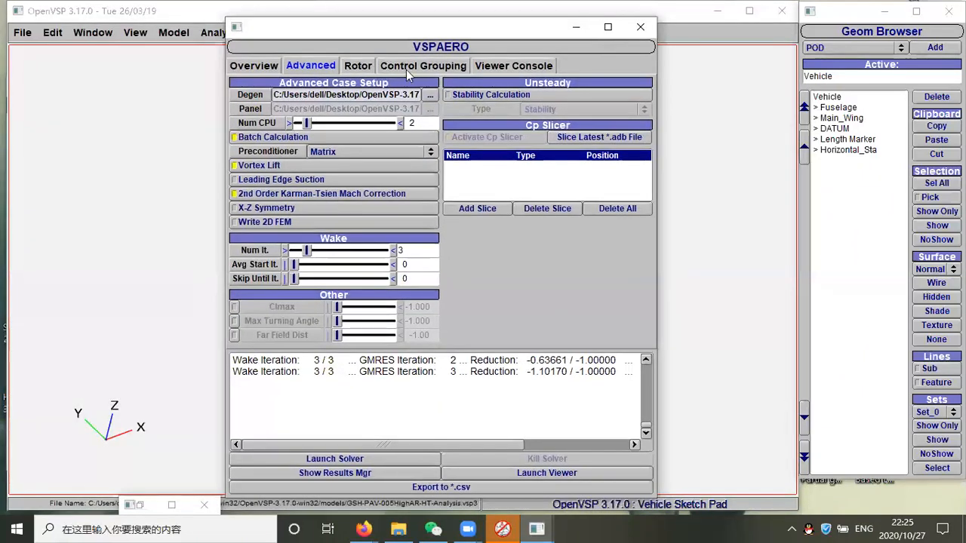
left_click(574, 28)
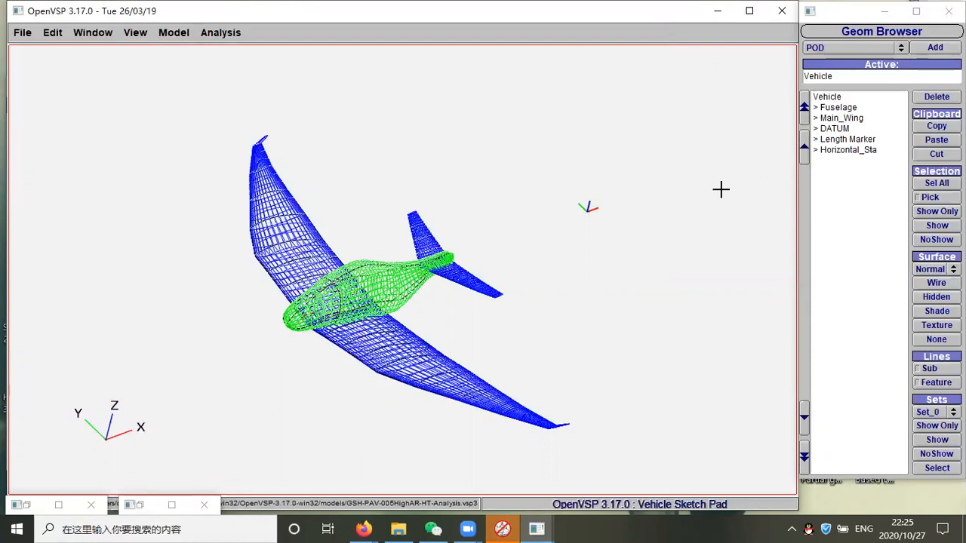
Open the Main_Wing component's airfoil settings and move their window clear of the aircraft model
left_click(838, 107)
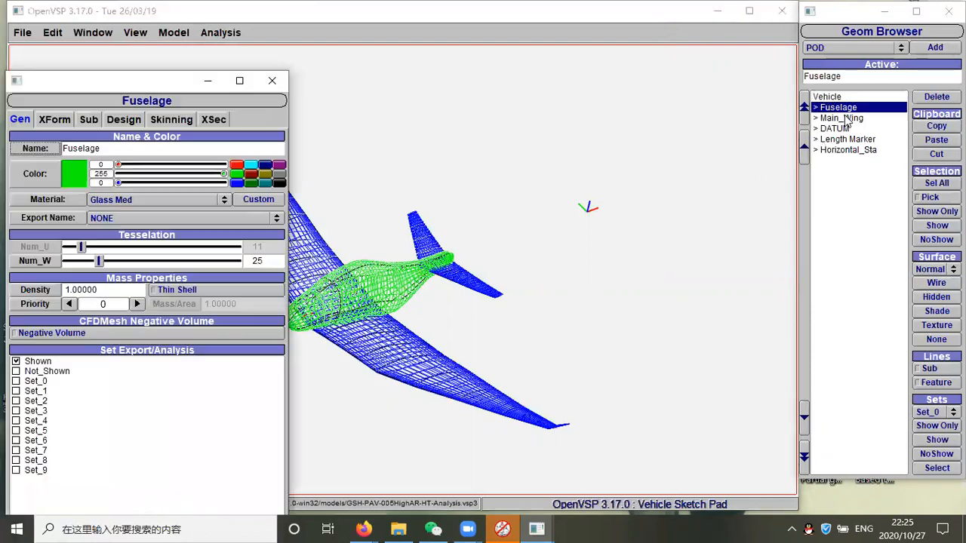
left_click(842, 118)
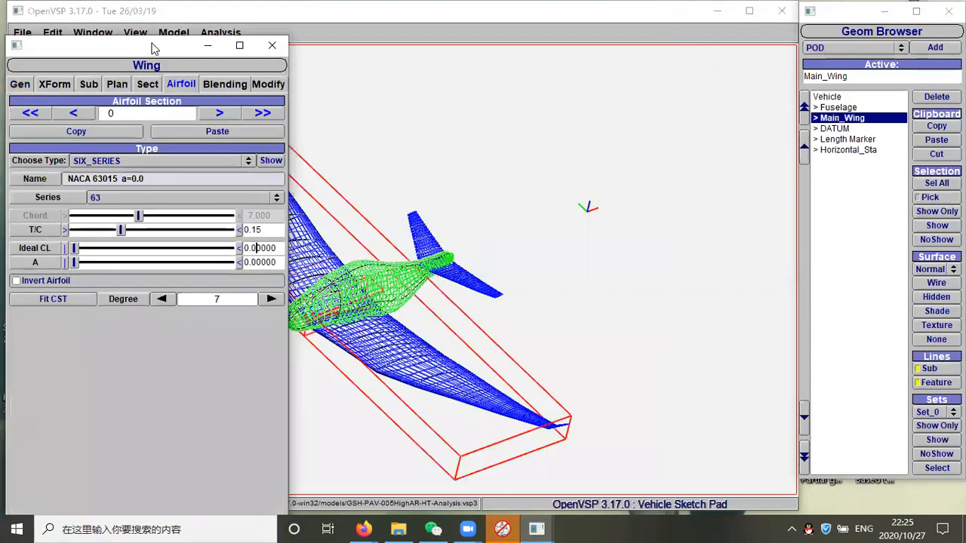
left_click_drag(151, 49, 790, 25)
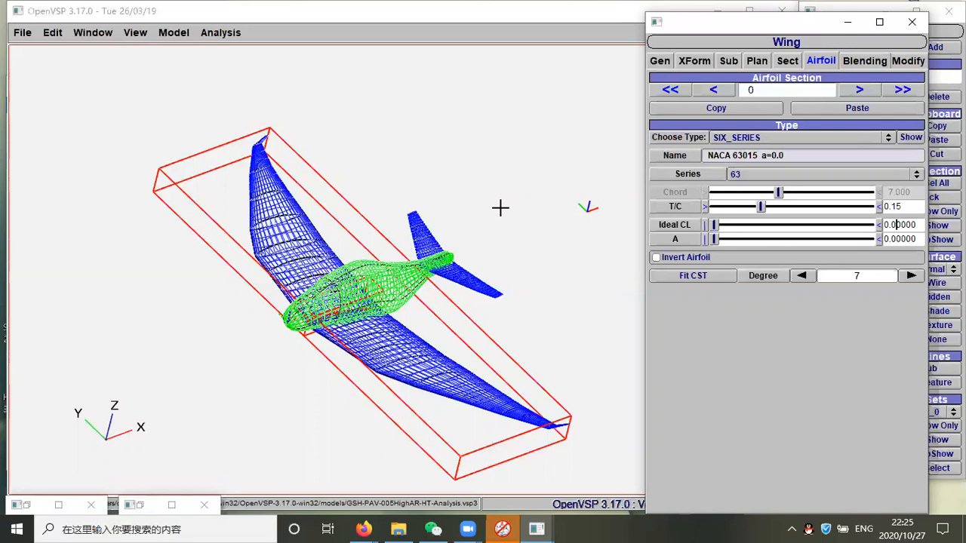
Review the main wing's section planform and the airfoil types available for airfoil section 0, keeping SIX_SERIES
left_click(787, 63)
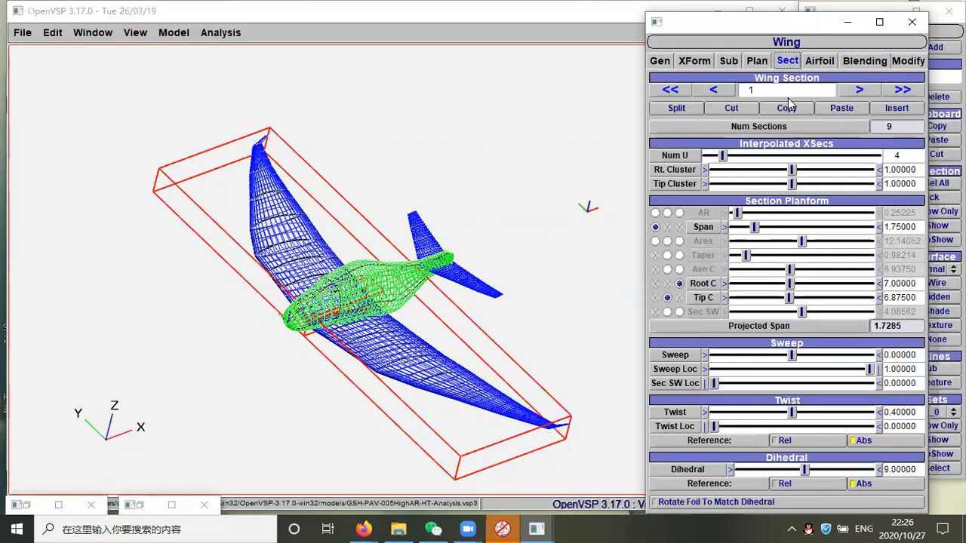
left_click(819, 60)
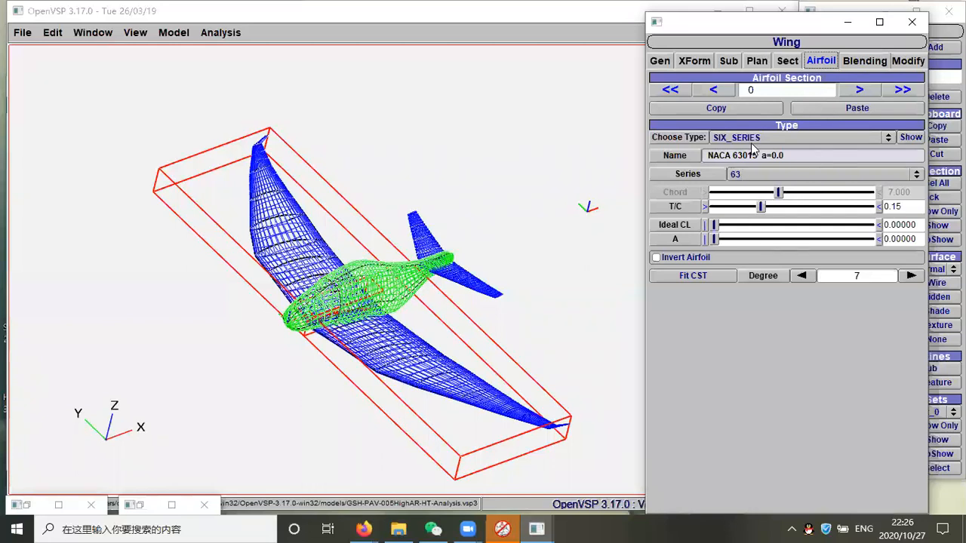
left_click(889, 138)
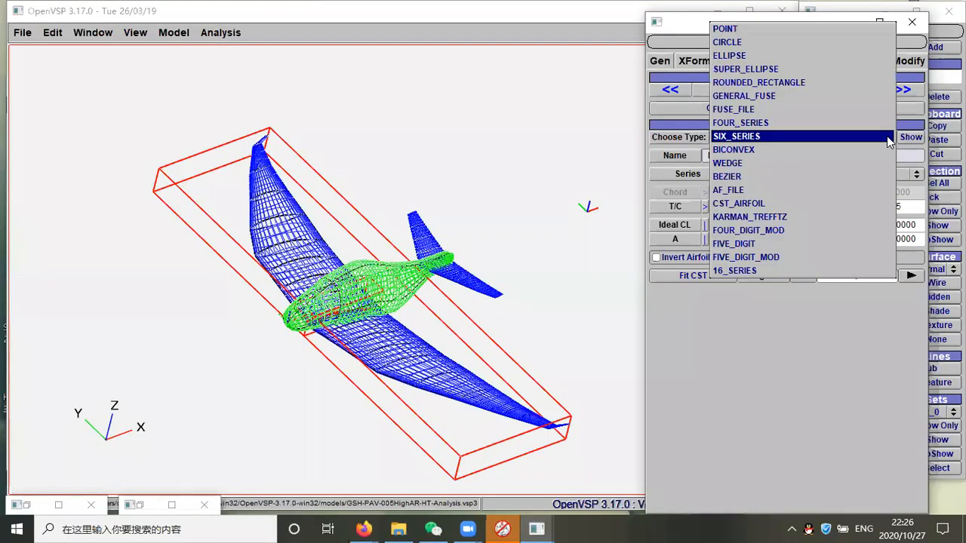
left_click(888, 137)
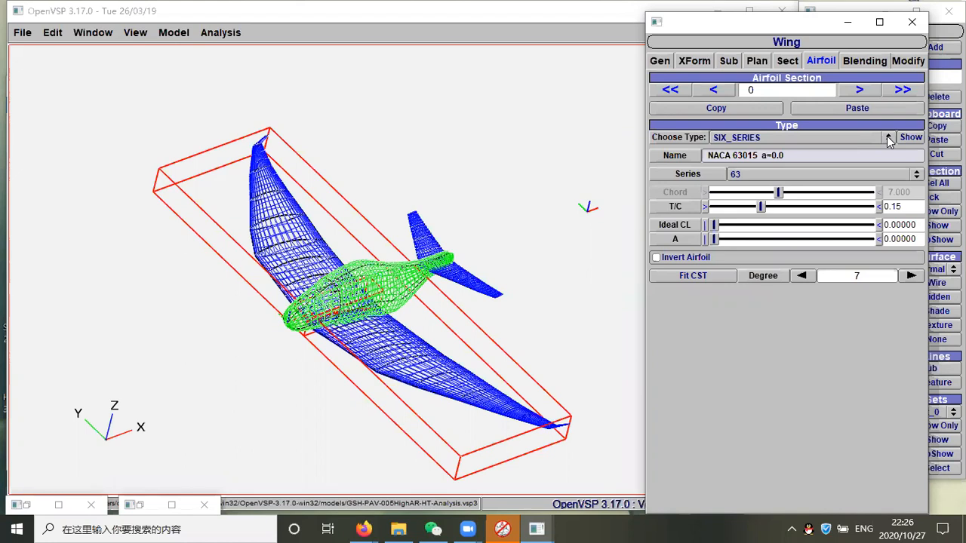
Switch to File Explorer and open the airfoil folder inside the OpenVSP-3.17.0-win32 folder
left_click(398, 529)
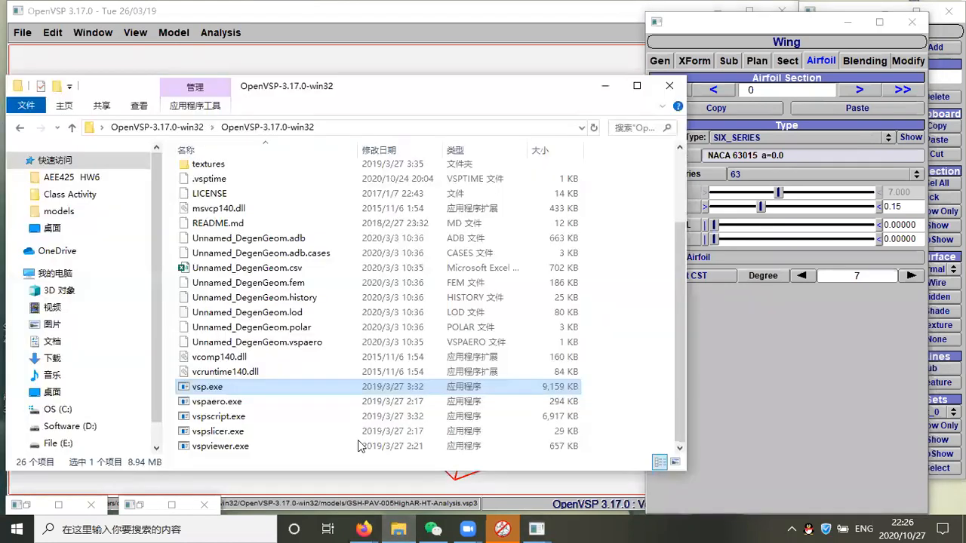
scroll(285, 240, "up", 1)
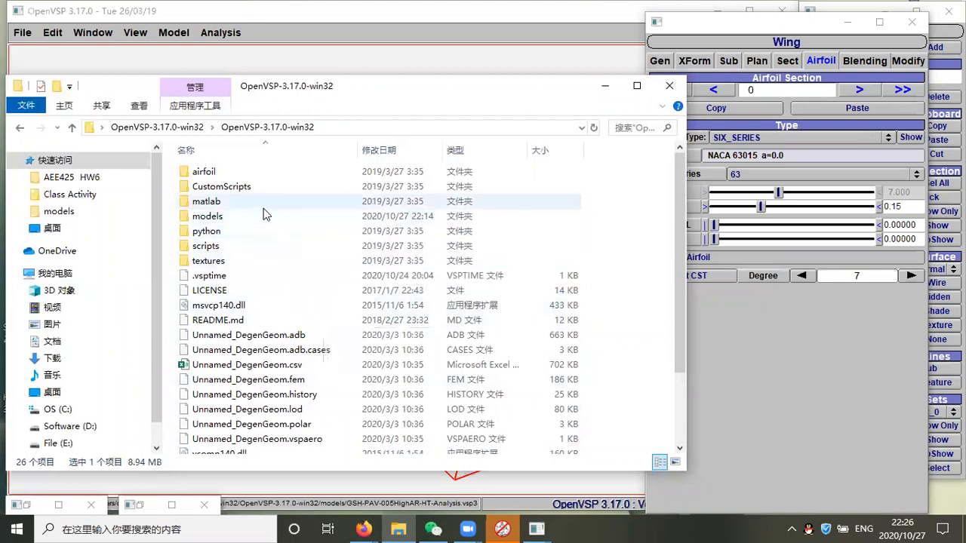
double_click(253, 175)
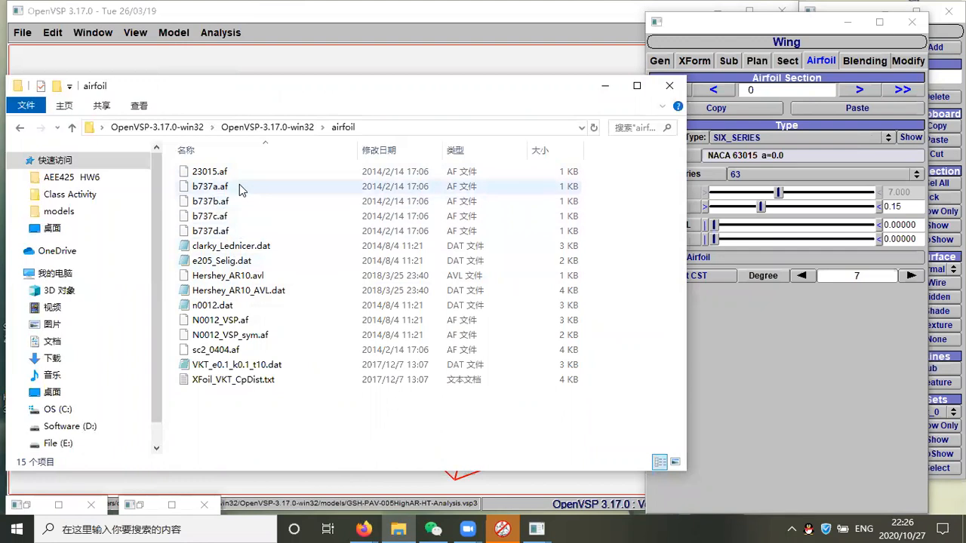
Open b737d.af in Notepad and make Notepad the default program for .af files
right_click(244, 237)
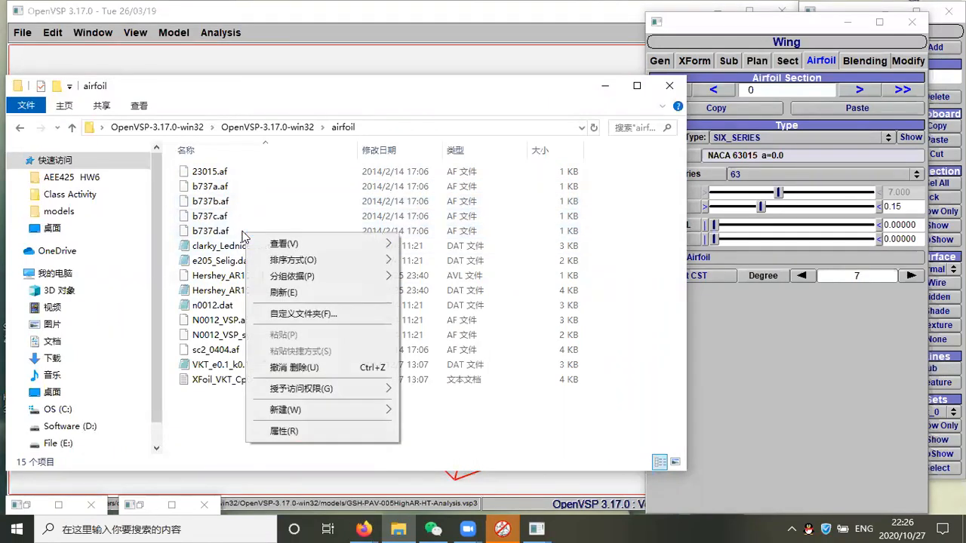
left_click(246, 236)
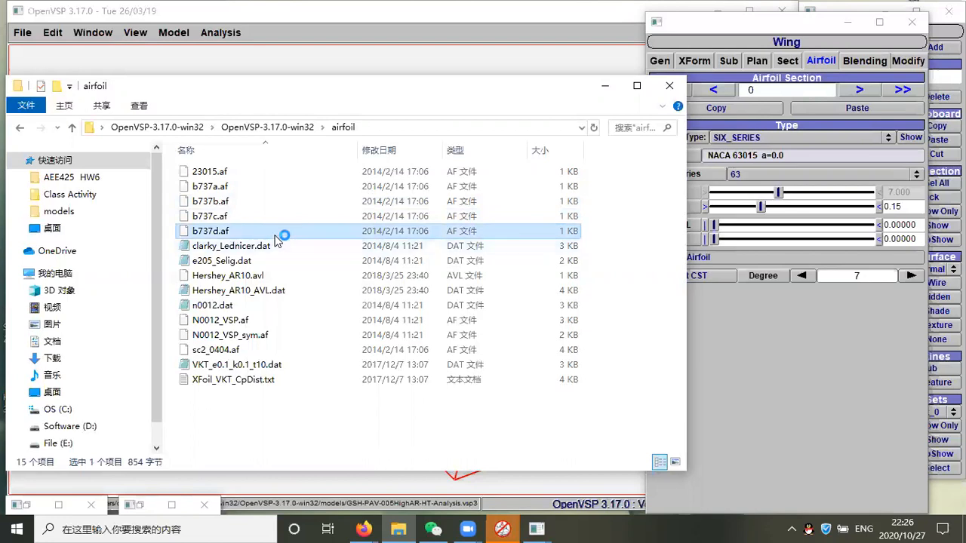
left_click(387, 227)
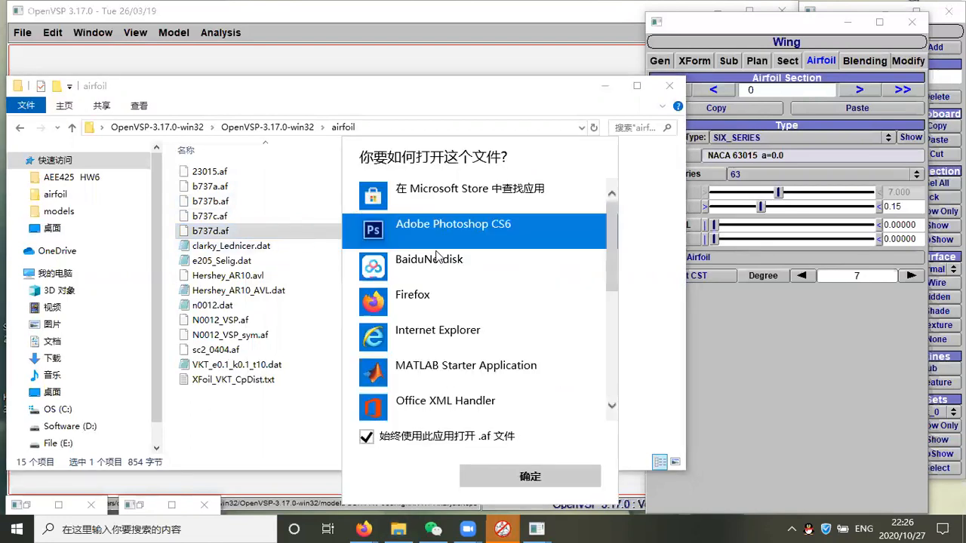
scroll(418, 307, "down", 5)
left_click(453, 330)
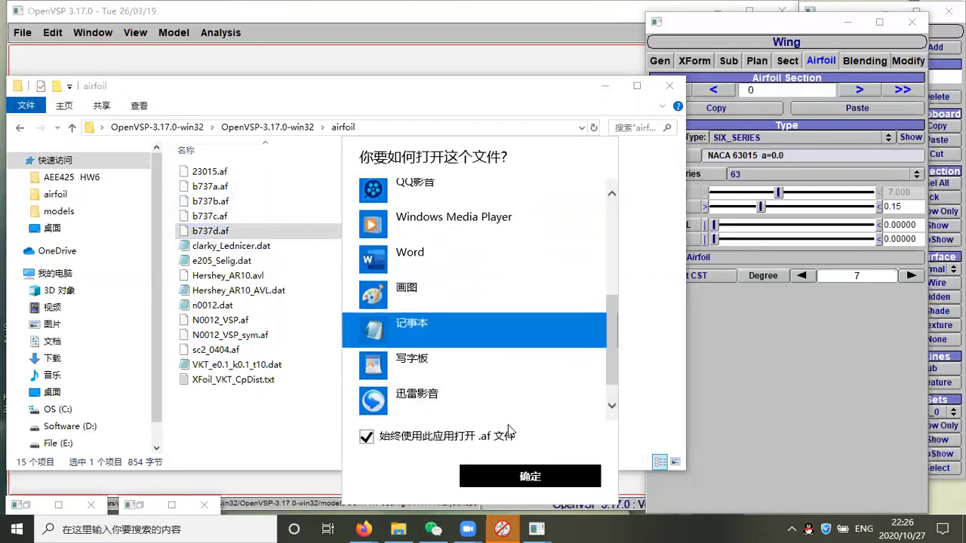
left_click(530, 476)
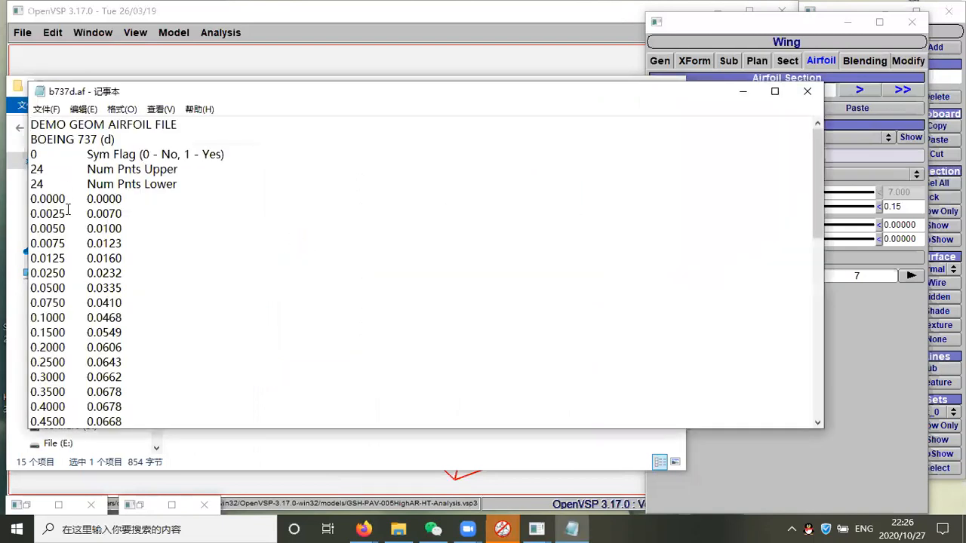
Examine the header and the upper and lower surface coordinates in the BOEING 737 (d) airfoil file
scroll(68, 208, "down", 2)
scroll(42, 190, "up", 2)
left_click_drag(30, 200, 136, 291)
left_click(136, 291)
scroll(148, 257, "down", 13)
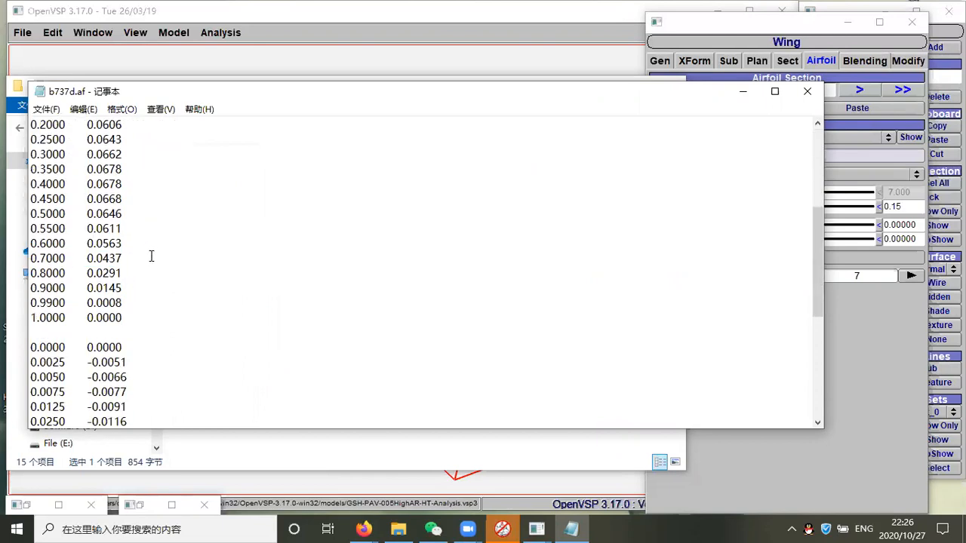
scroll(90, 205, "up", 10)
scroll(90, 205, "up", 4)
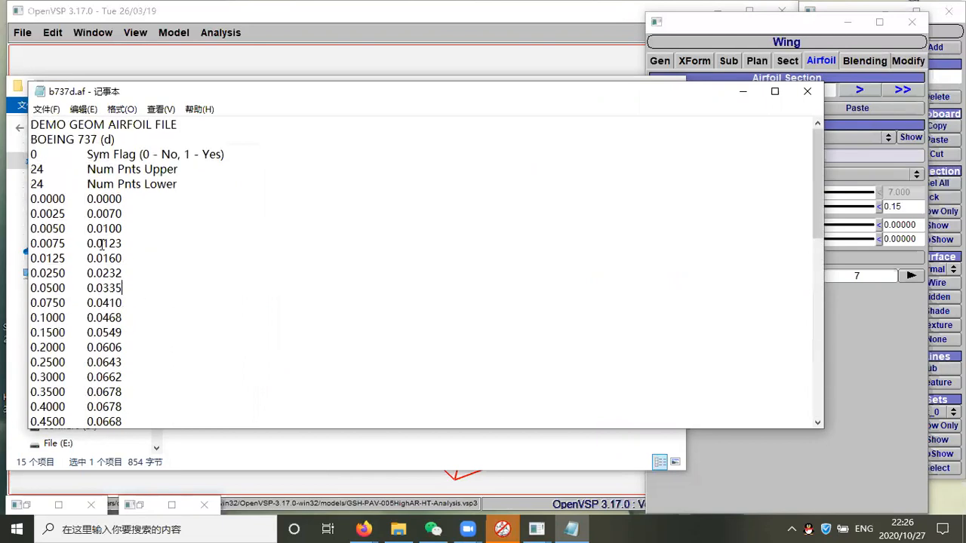
Close b737d.af, go back to the OpenVSP-3.17.0-win32 folder and switch to OpenVSP's main wing airfoil settings
left_click(807, 91)
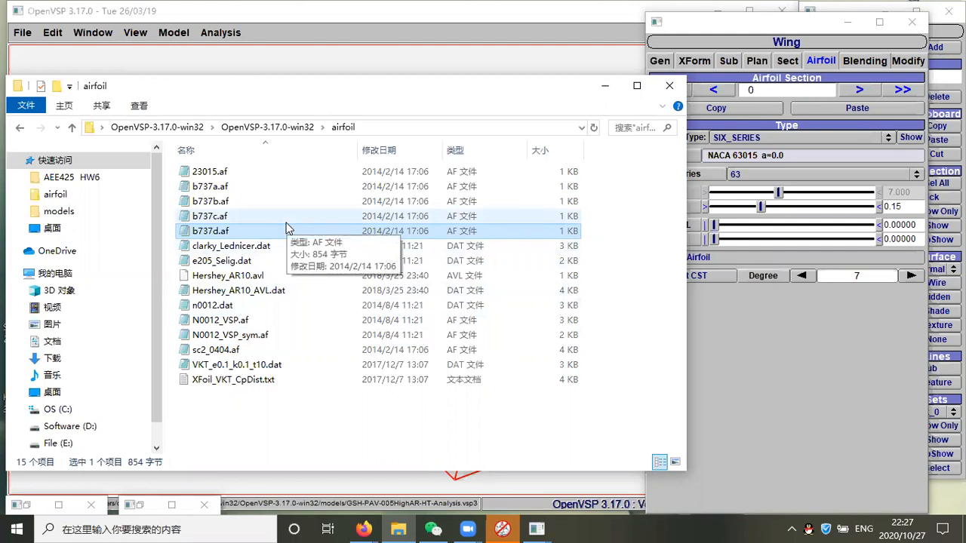
left_click(267, 127)
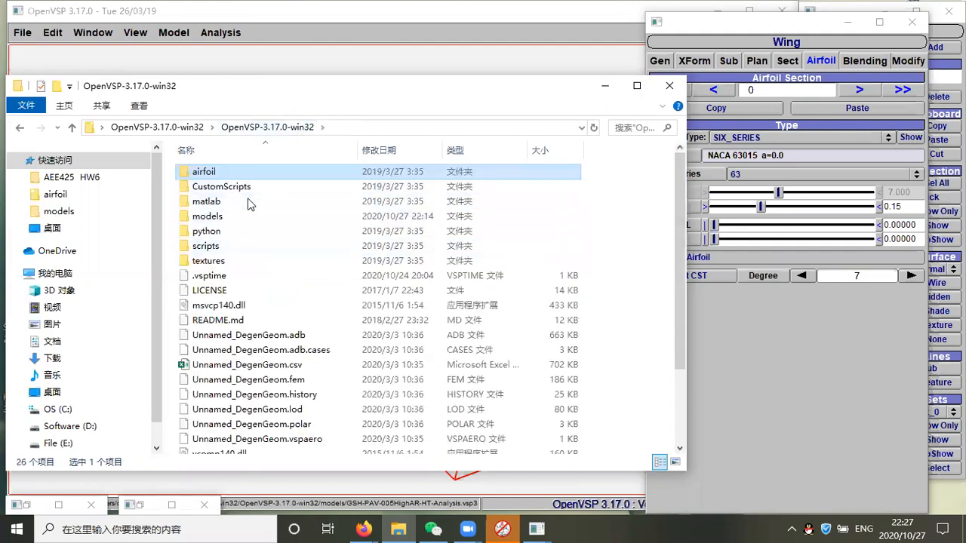
left_click(610, 89)
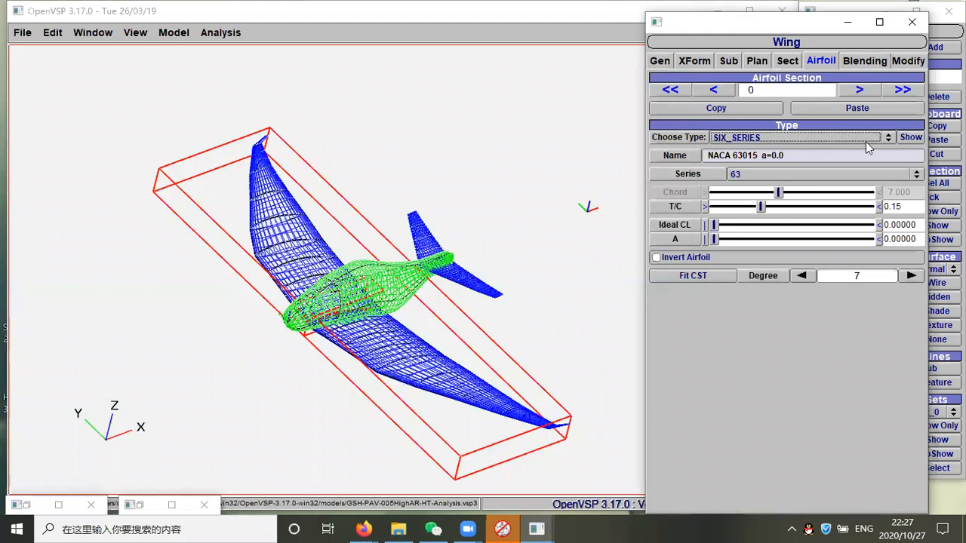
Change the main wing's section 0 airfoil type to AF_FILE and try to load the Hershey_AR10_AVL.dat airfoil file
left_click(888, 138)
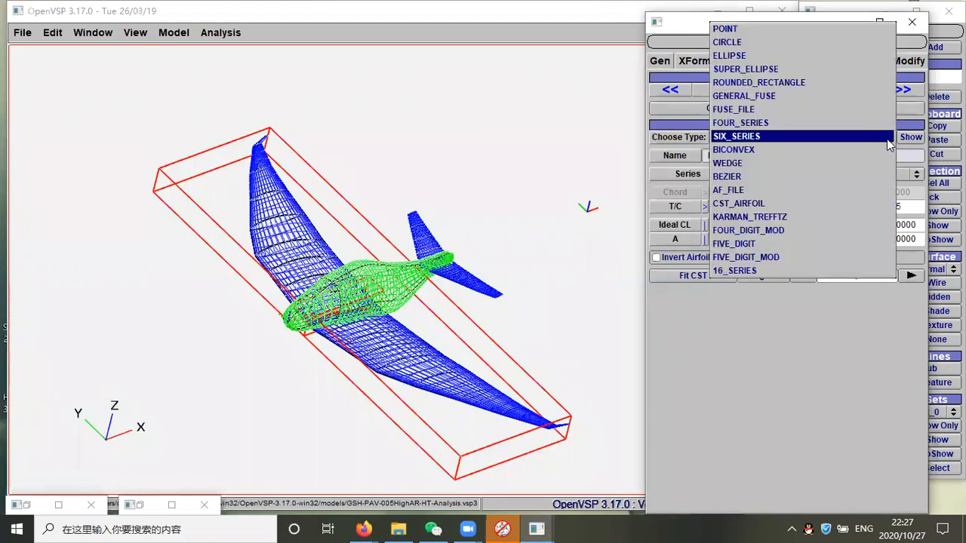
left_click(802, 191)
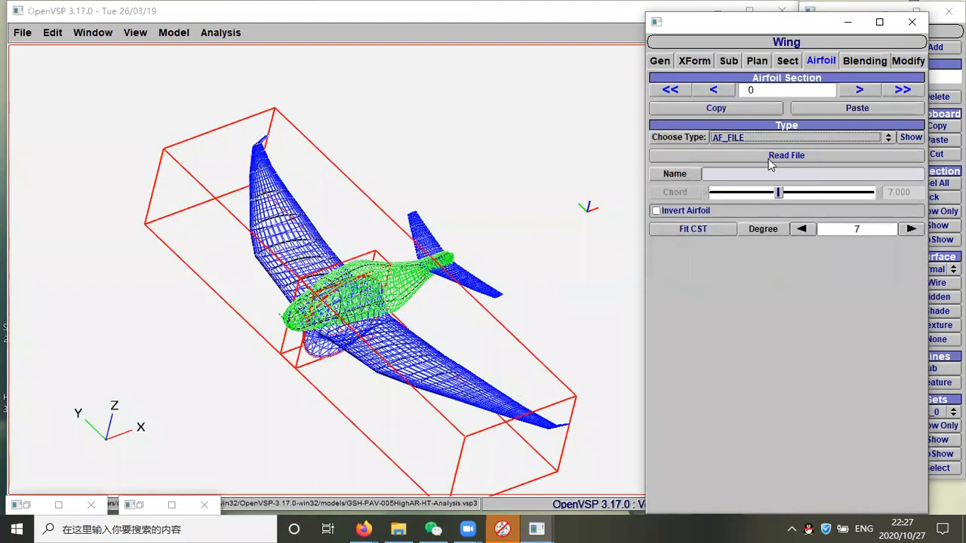
left_click(736, 154)
scroll(162, 146, "down", 1)
scroll(104, 117, "up", 1)
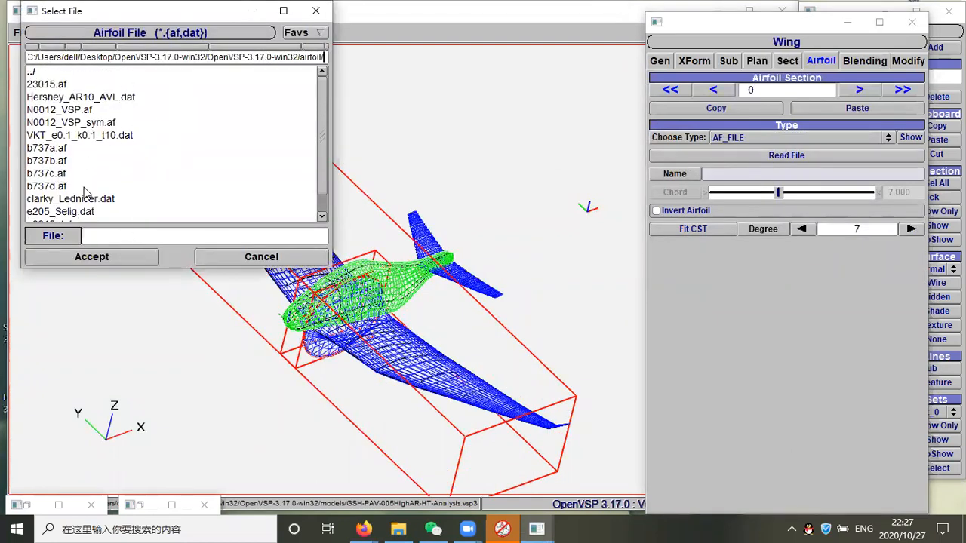
scroll(87, 193, "down", 1)
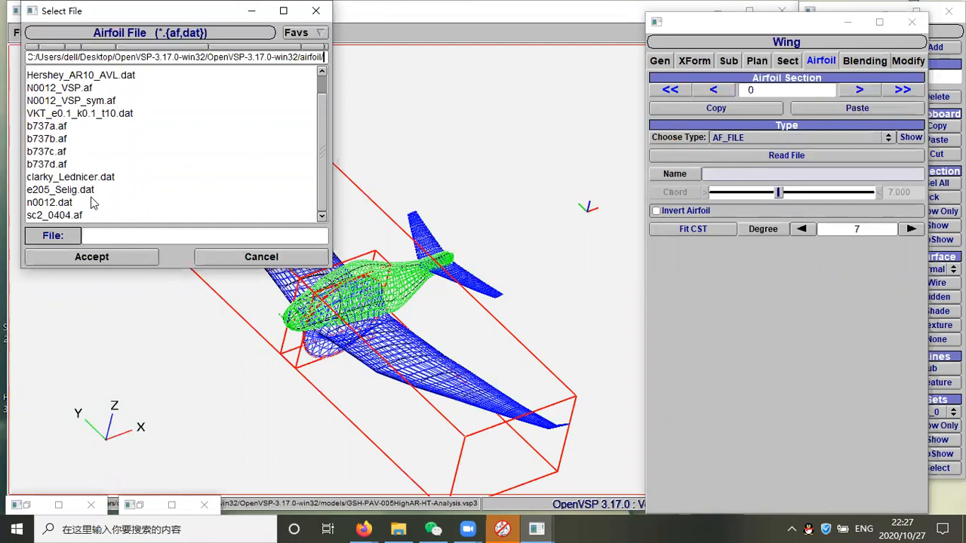
scroll(119, 120, "up", 1)
left_click(125, 98)
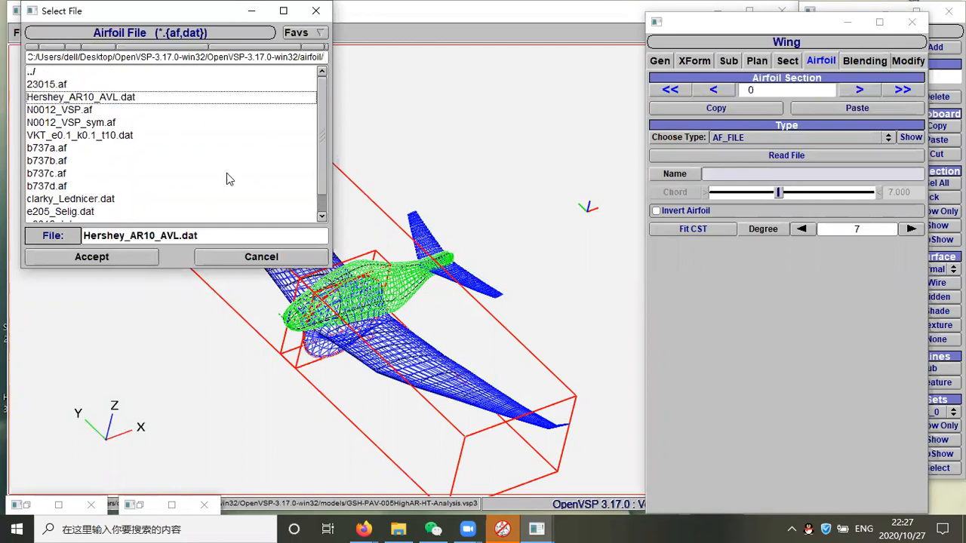
left_click(145, 259)
right_click_drag(403, 308, 575, 248)
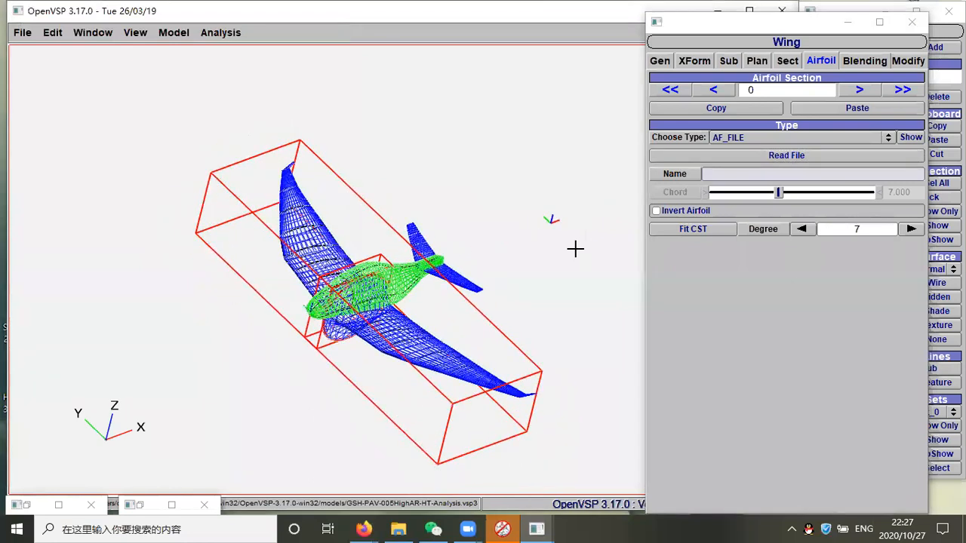
Load the b737a.af airfoil file into the main wing's section 0 and inspect the updated wing
left_click(754, 155)
left_click(60, 148)
left_click(129, 257)
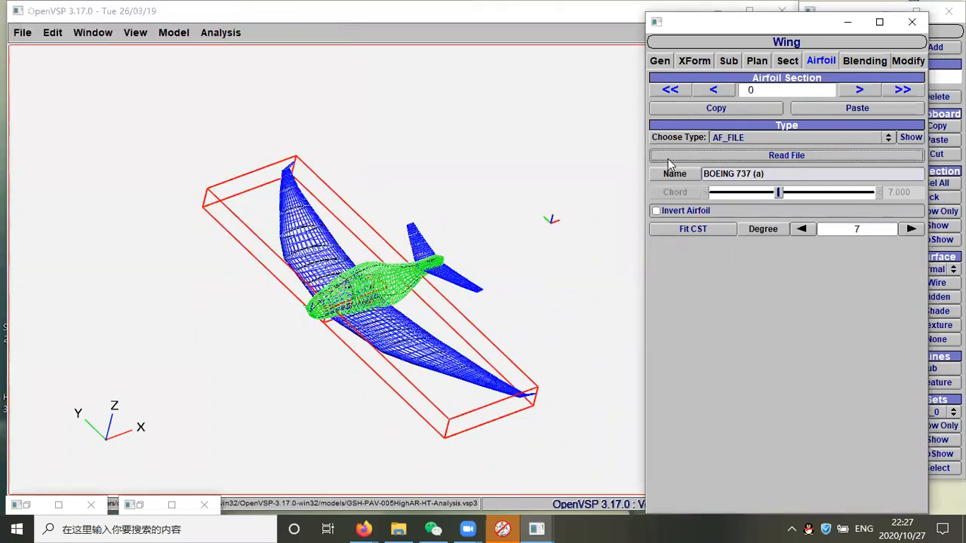
right_click_drag(433, 293, 441, 181)
left_click_drag(460, 153, 457, 188)
Set the main wing's section 0 airfoil type back to SIX_SERIES and minimize the wing settings window
left_click(807, 137)
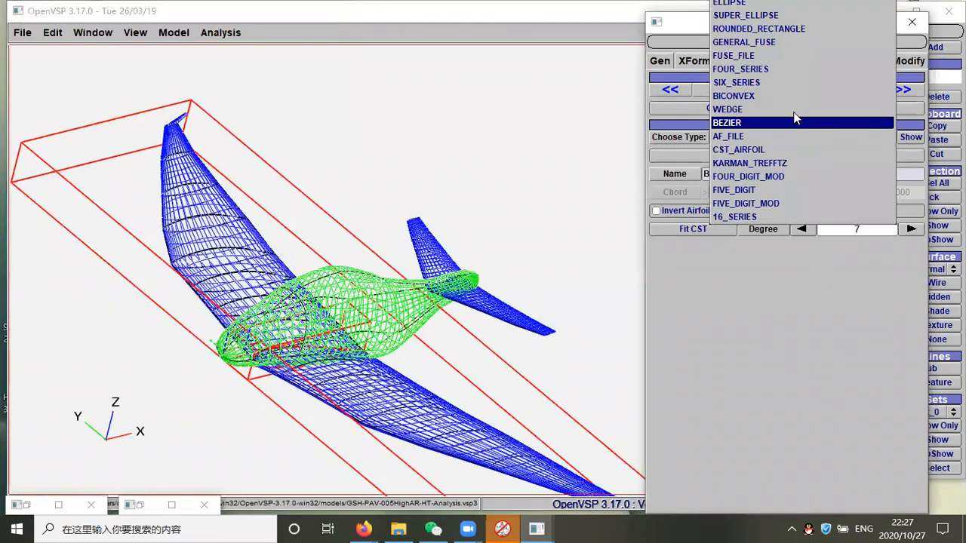
left_click(782, 83)
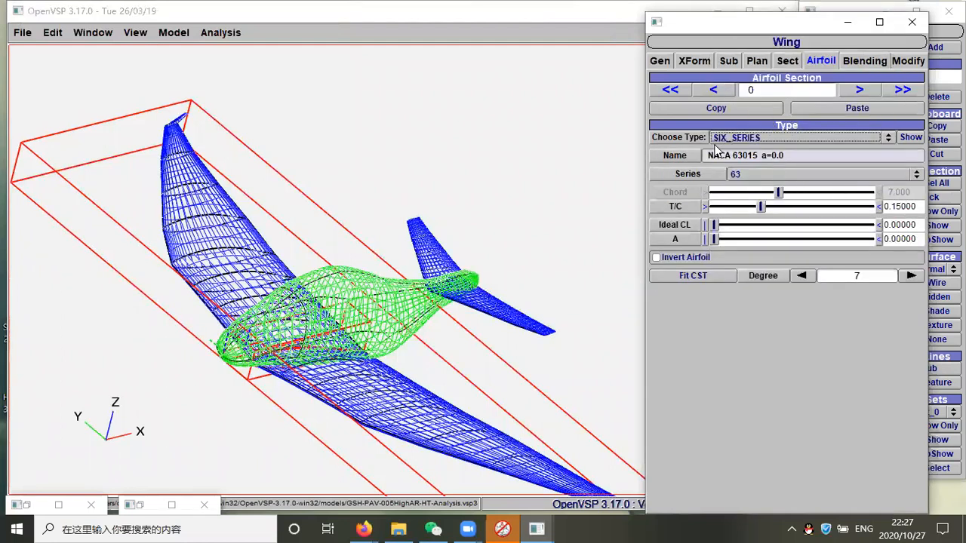
left_click_drag(787, 19, 749, 29)
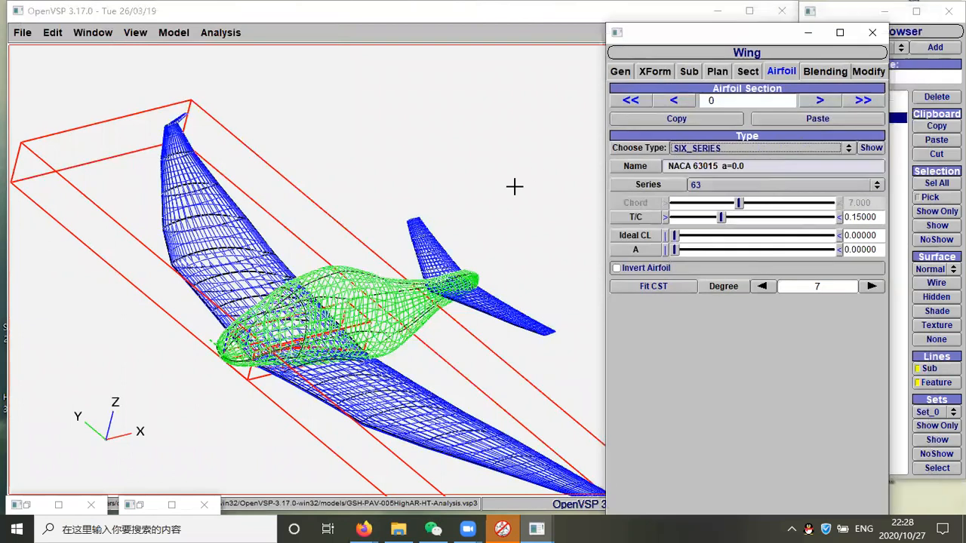
scroll(514, 181, "down", 3)
scroll(514, 179, "up", 1)
left_click(808, 32)
Open the VSPAERO analysis, review its overview case setup and minimize its window
left_click(220, 32)
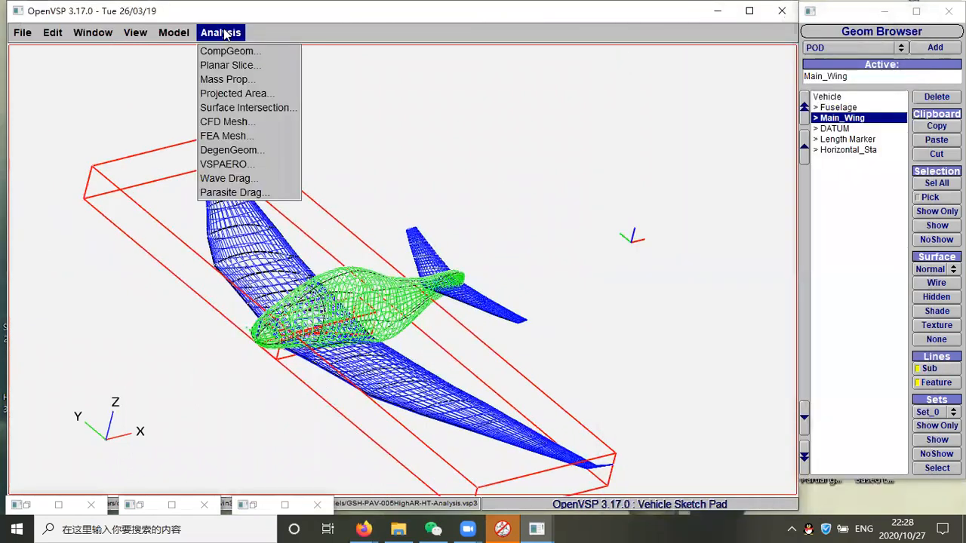
left_click(269, 164)
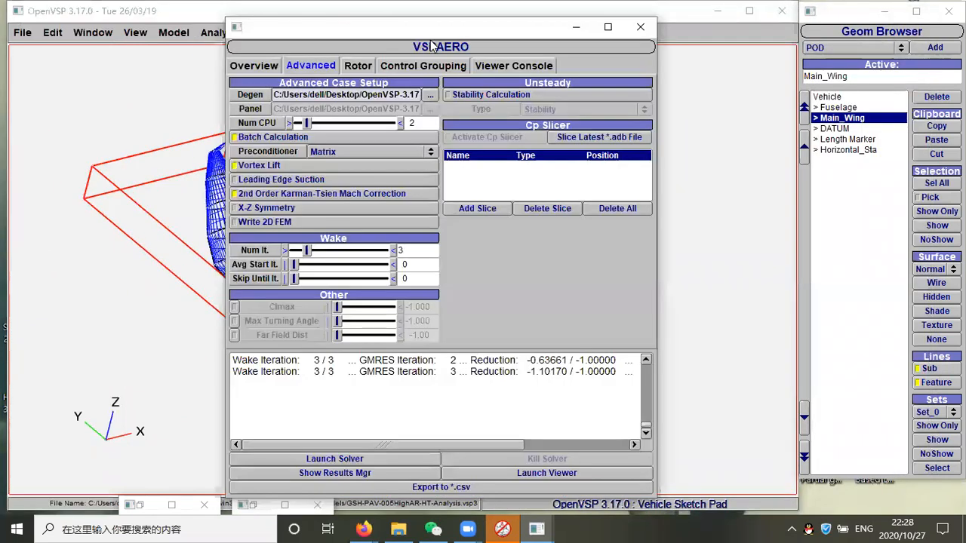
left_click_drag(427, 31, 666, 31)
left_click(511, 53)
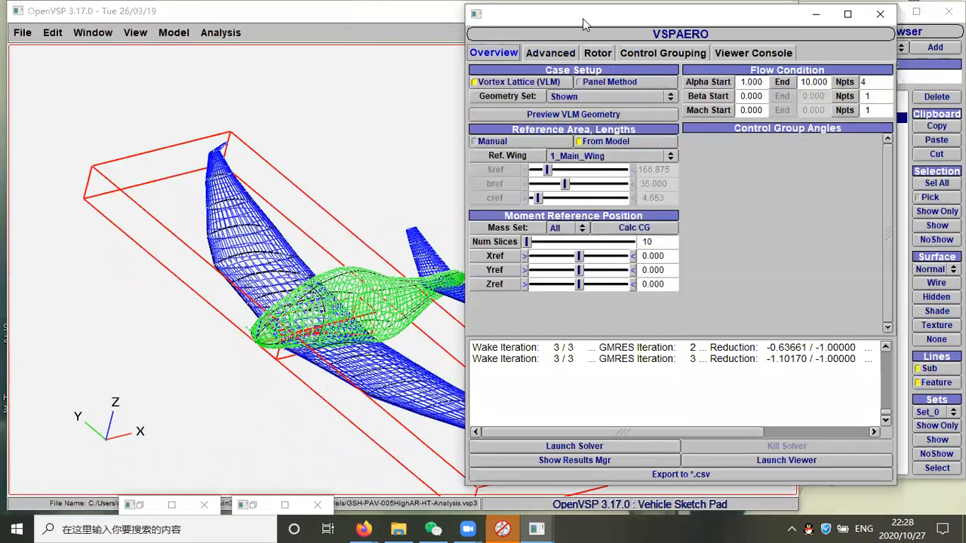
left_click_drag(582, 18, 633, 21)
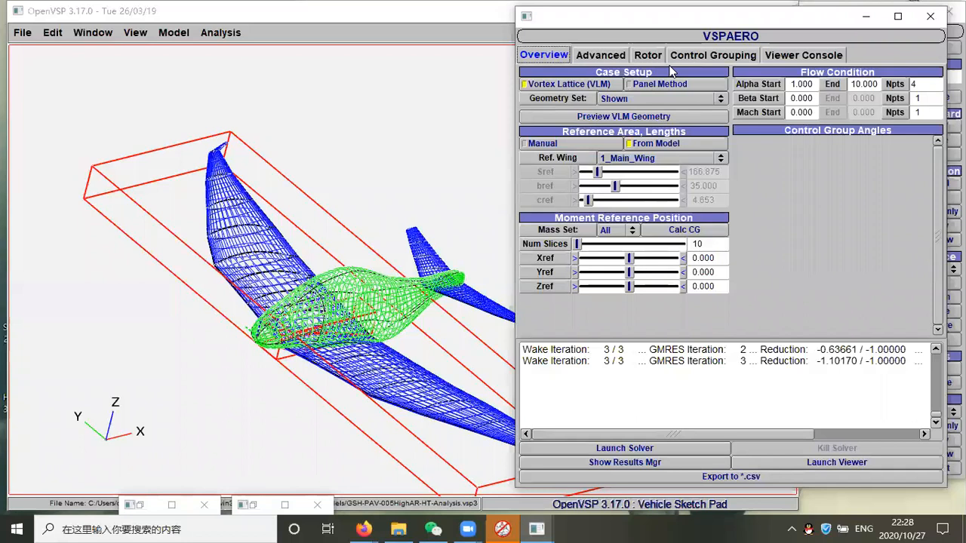
left_click_drag(683, 26, 348, 30)
left_click(521, 23)
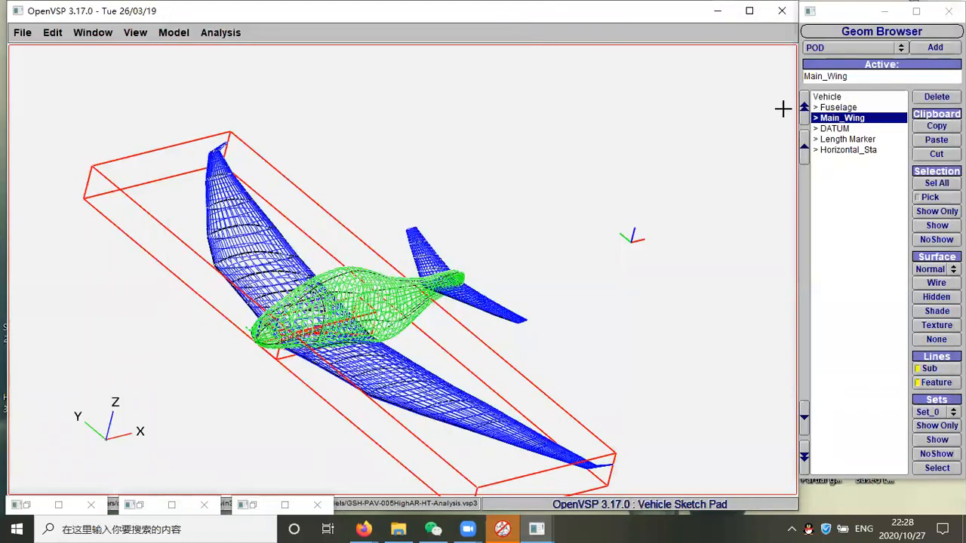
Hide the Fuselage, close its settings window and make the whole Vehicle the active selection
left_click(844, 108)
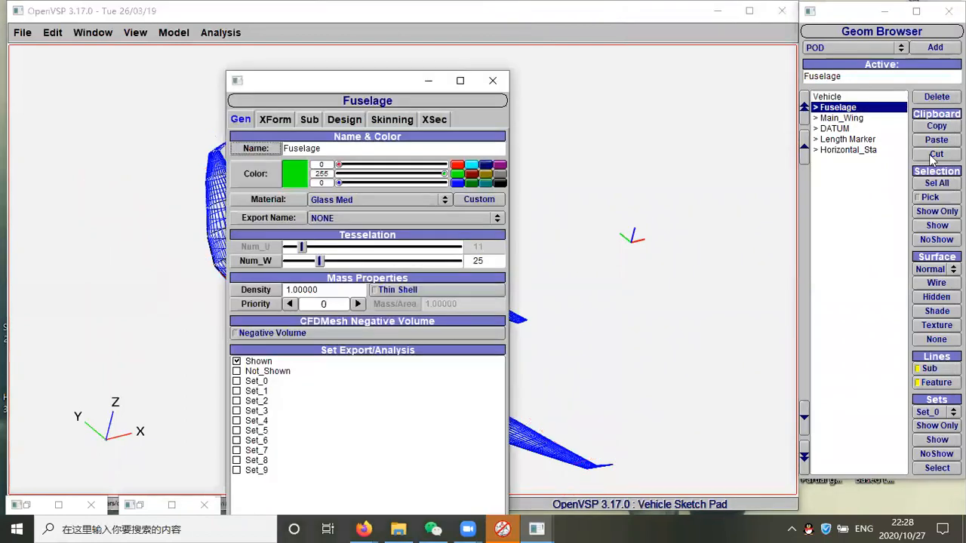
left_click(937, 240)
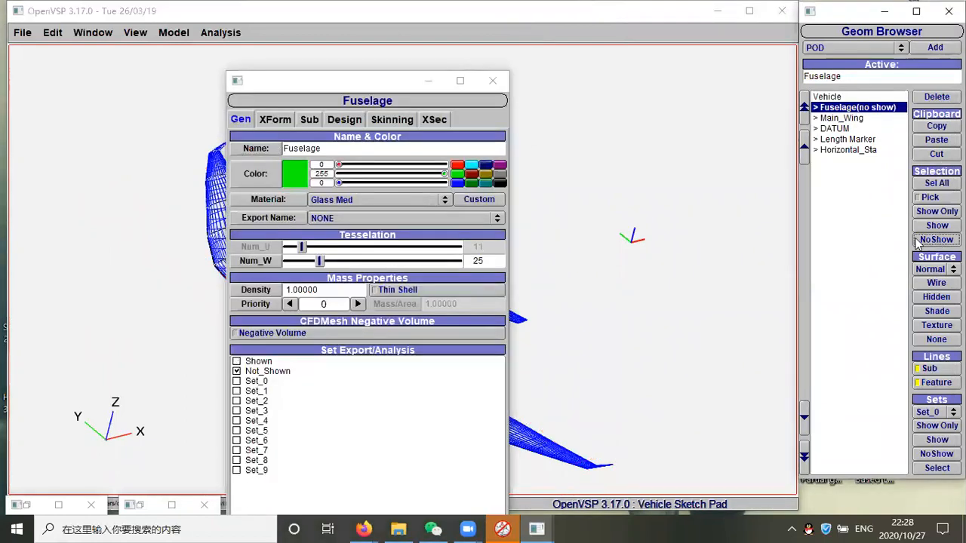
left_click(492, 80)
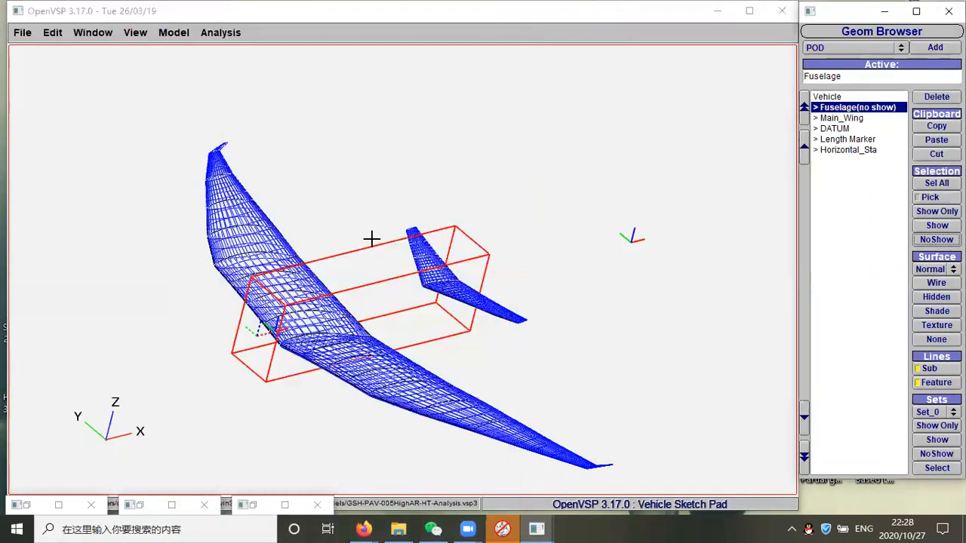
left_click(831, 97)
Reopen the VSPAERO analysis with Shown as its geometry set and move the window clear of the wing
left_click(538, 528)
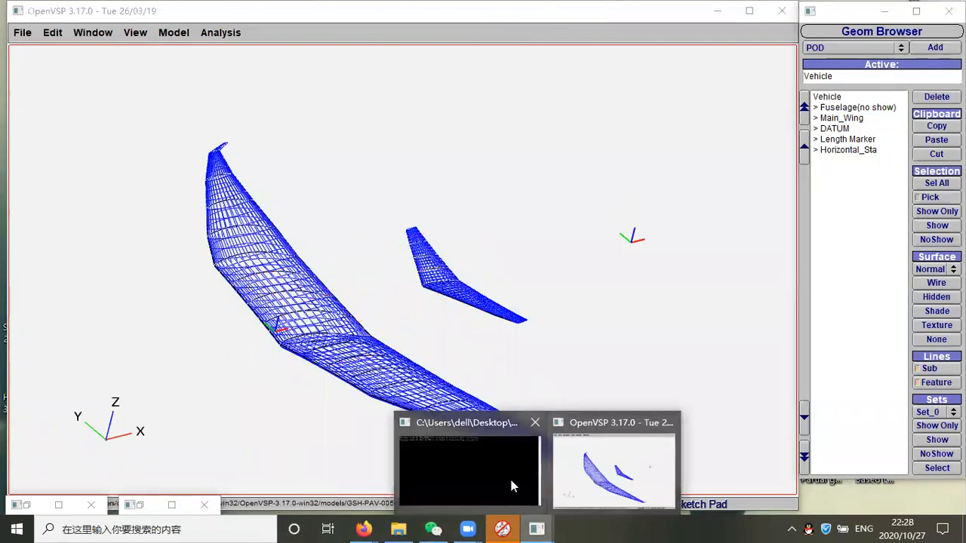
left_click(221, 32)
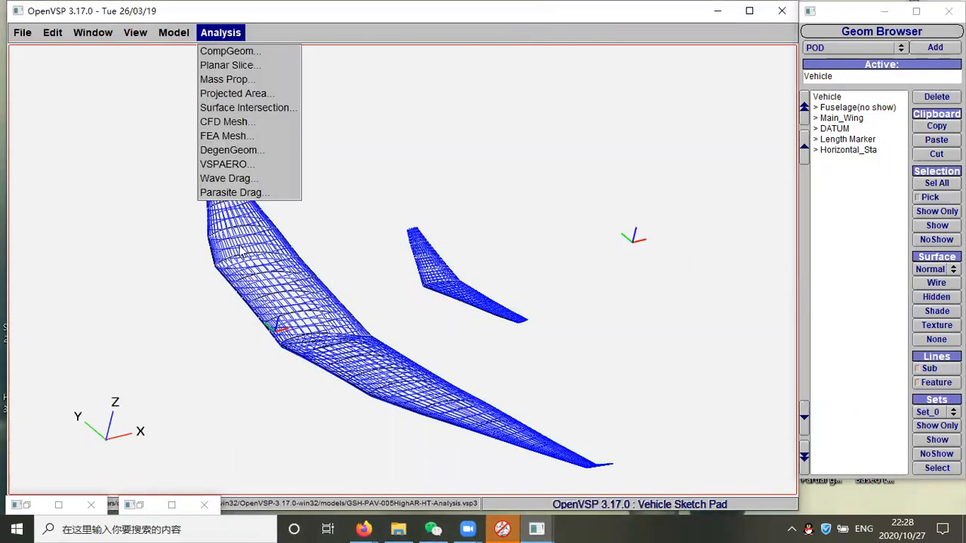
left_click(230, 164)
left_click(284, 106)
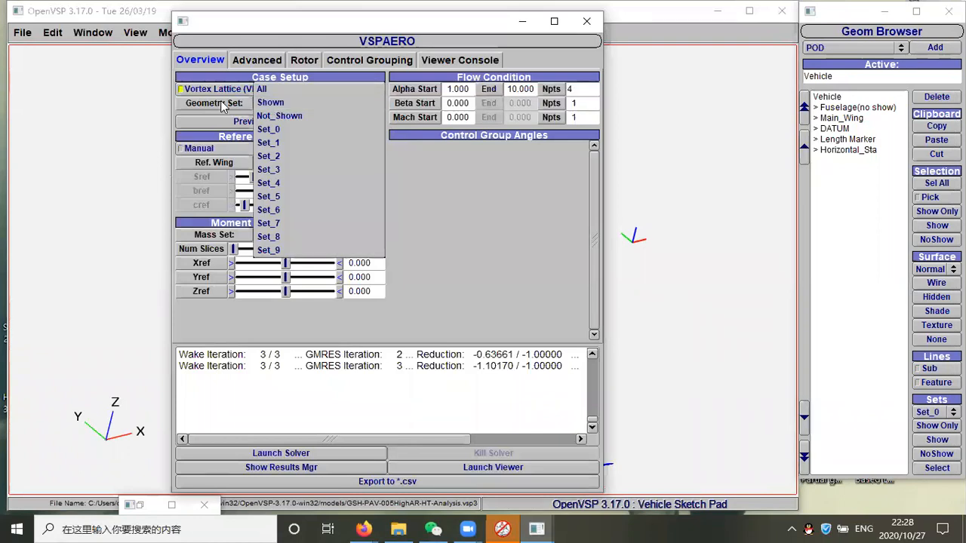
left_click(279, 103)
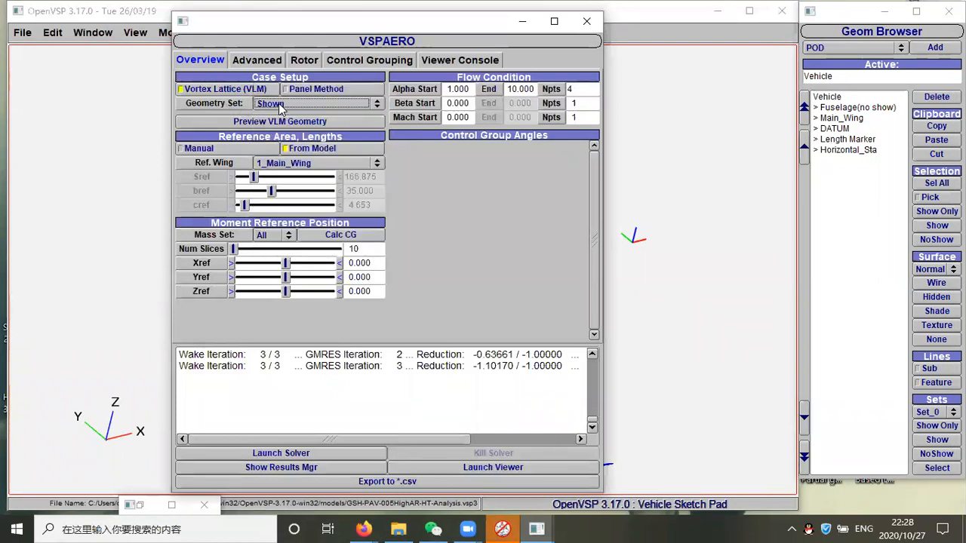
left_click_drag(655, 19, 643, 40)
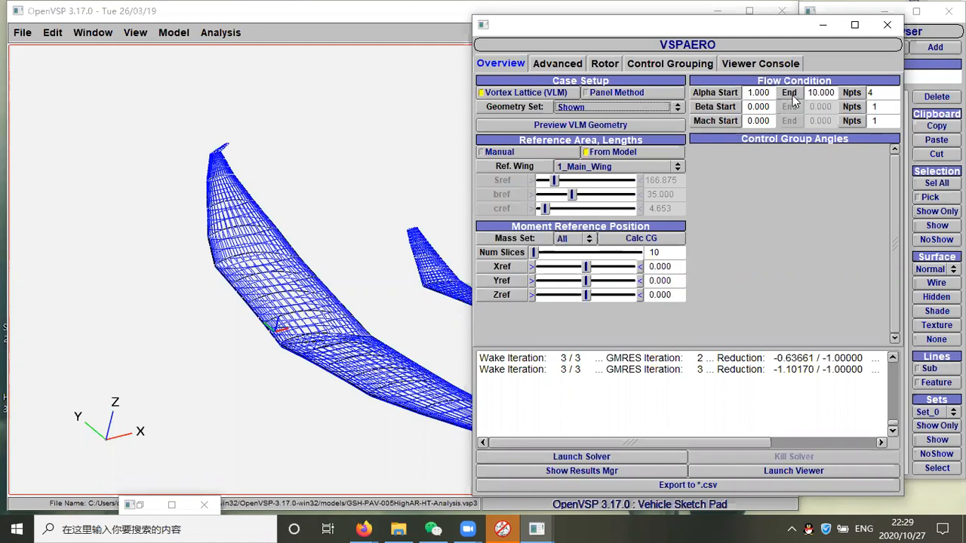
Review the VSPAERO flow condition's alpha start, alpha end and number of points
double_click(870, 92)
left_click(878, 94)
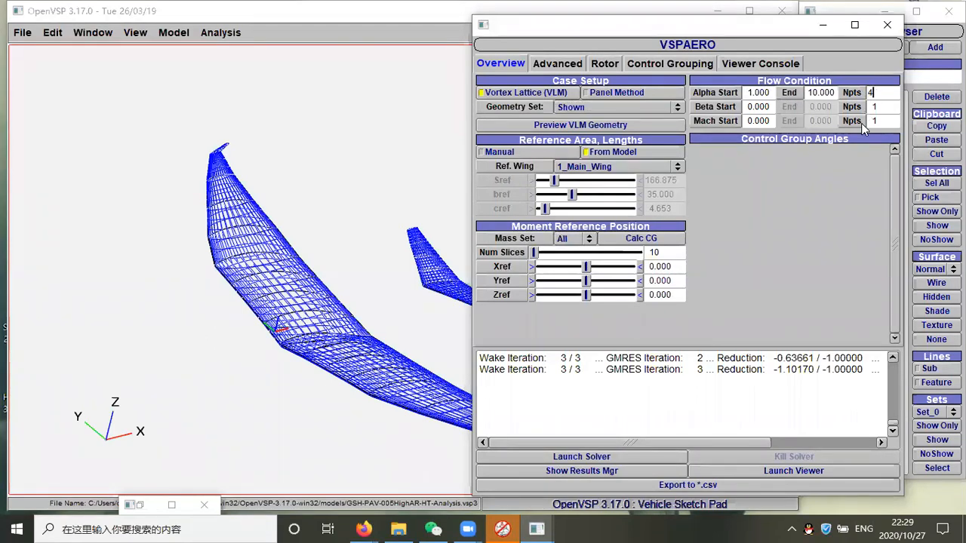
left_click_drag(746, 92, 838, 92)
left_click(871, 92)
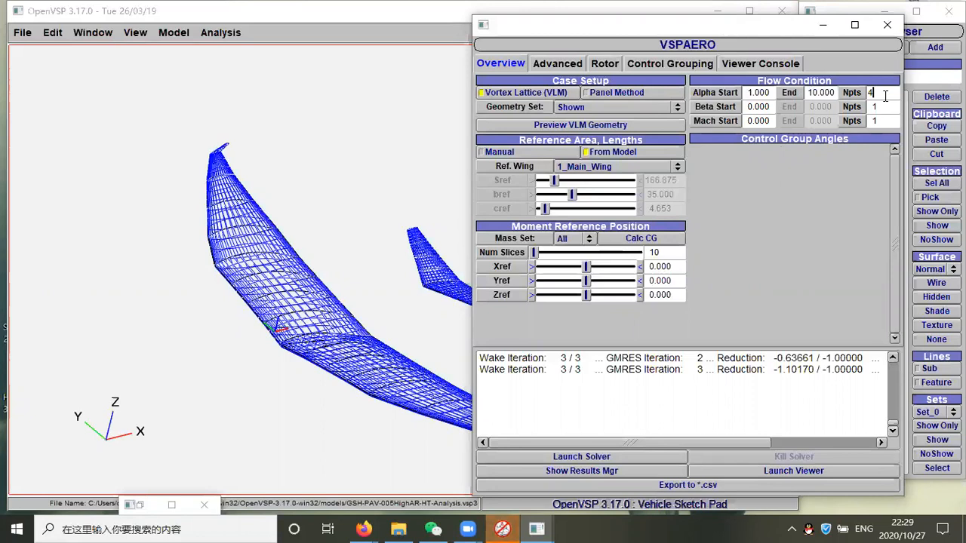
Review VSPAERO's advanced case settings and the rotor disk's Vinf and Rho values, ending on the overview settings
left_click(560, 63)
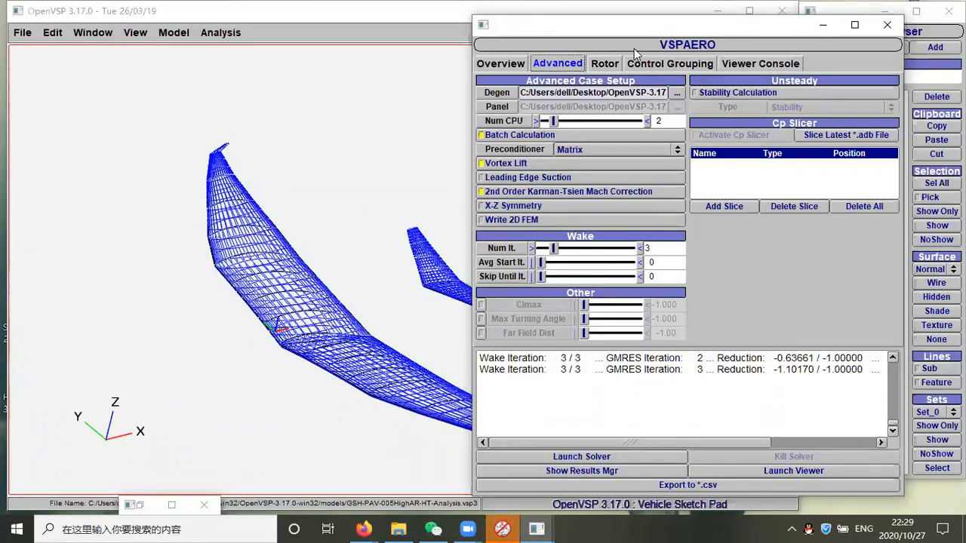
left_click(604, 66)
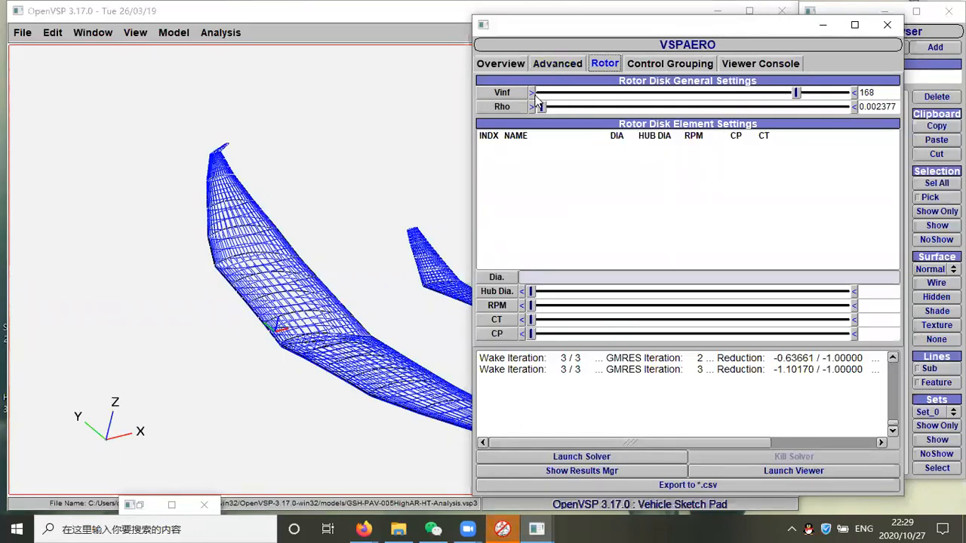
left_click_drag(876, 94, 858, 111)
left_click(878, 95)
left_click(876, 107)
left_click(876, 109)
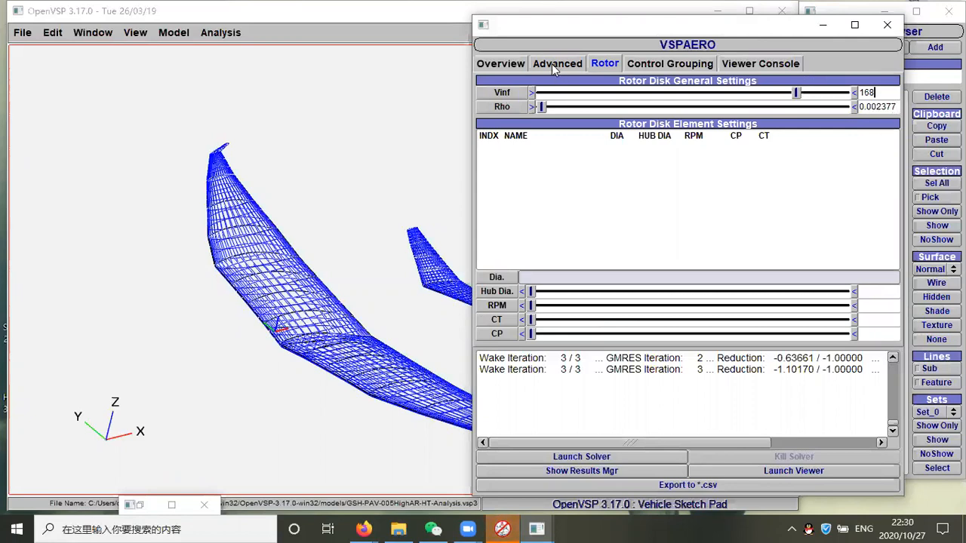
left_click(509, 65)
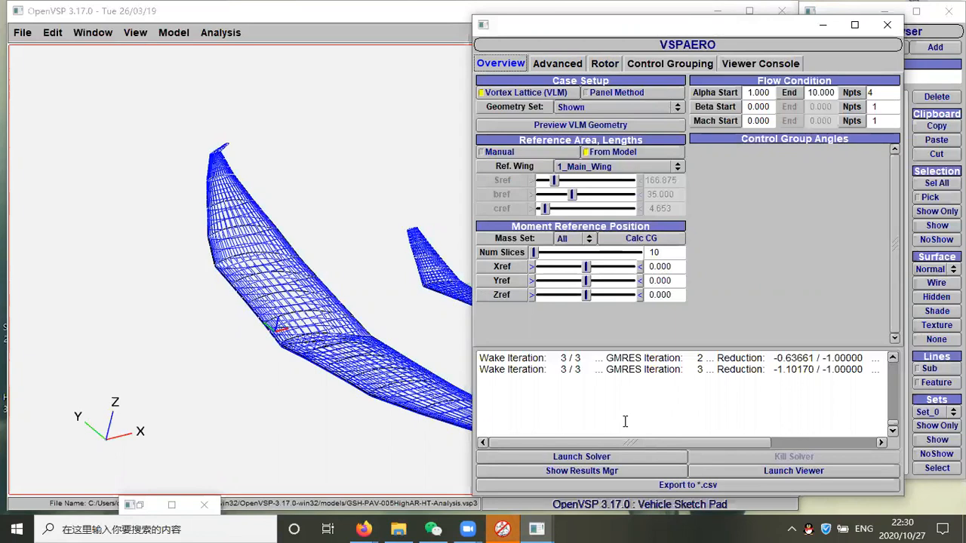
Open the VSPAERO results manager and view the L/D convergence and the cl*c/cref load distribution plots
left_click(582, 471)
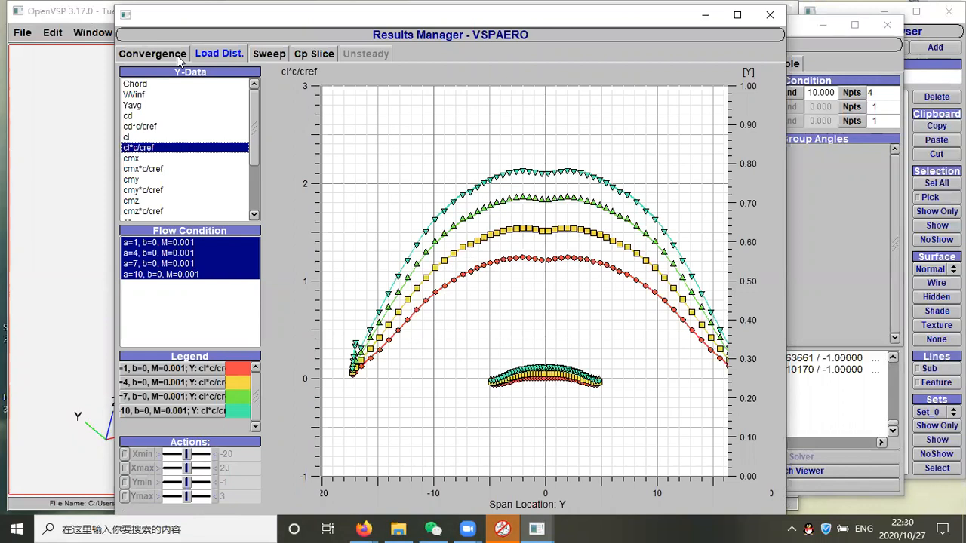
left_click(176, 55)
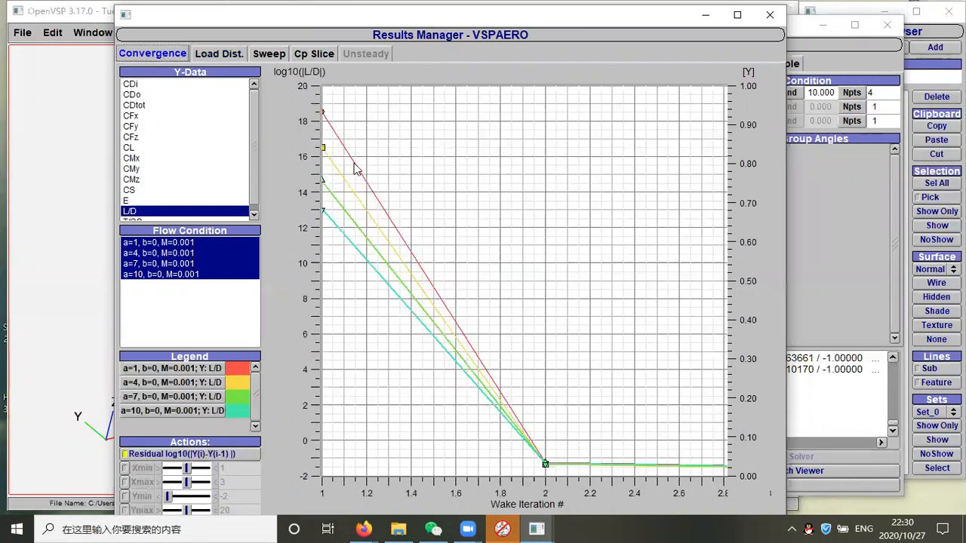
left_click(228, 56)
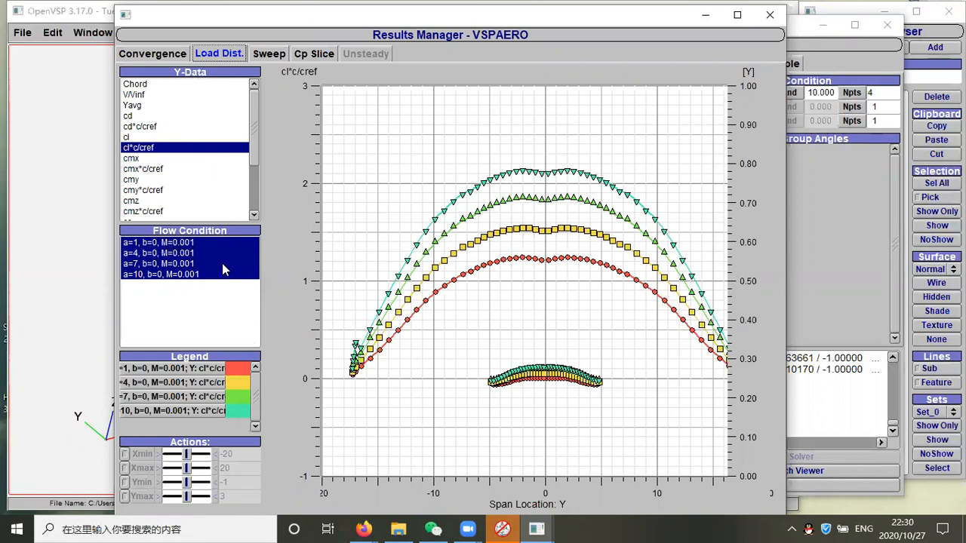
Plot the load distribution for only the a=1, b=0, M=0.001 flow condition, comparing cl with cl*c/cref
left_click(175, 245)
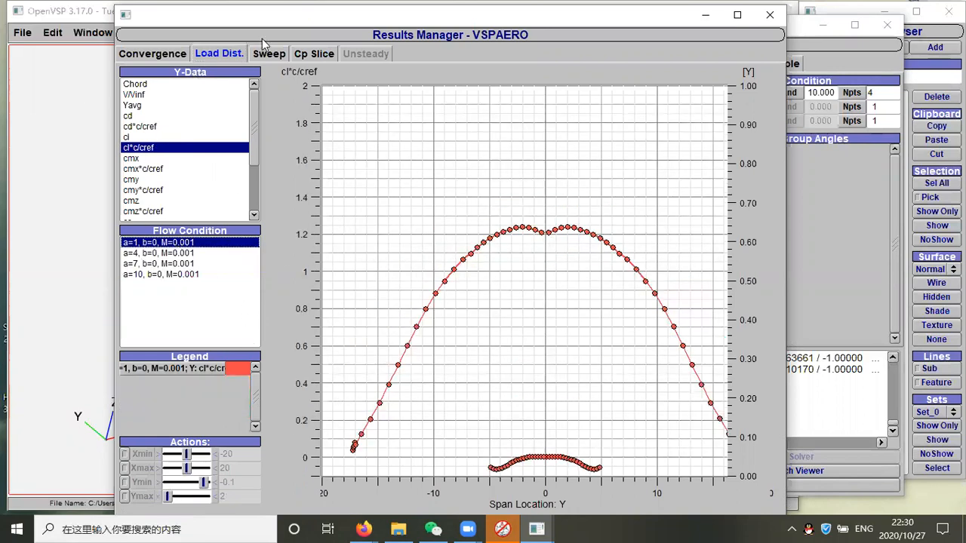
left_click(143, 137)
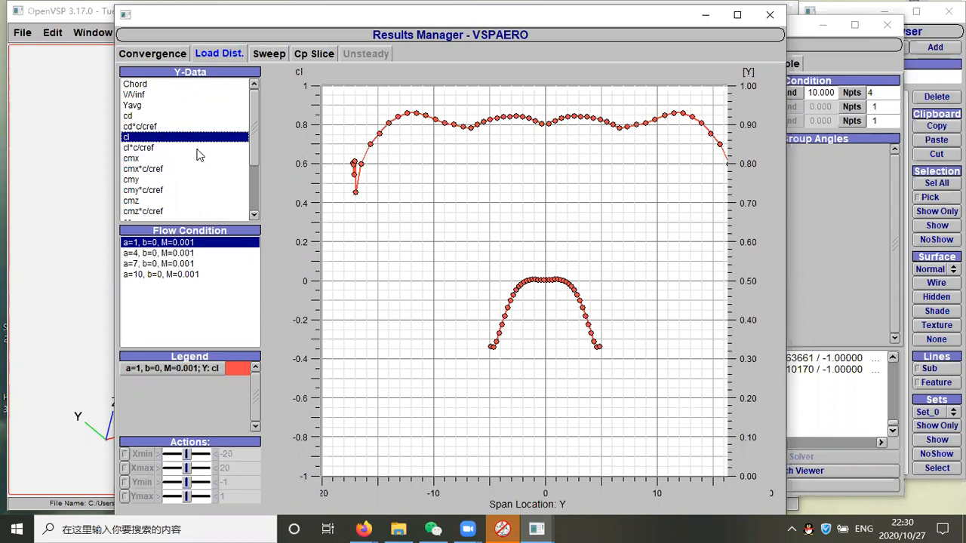
left_click(169, 148)
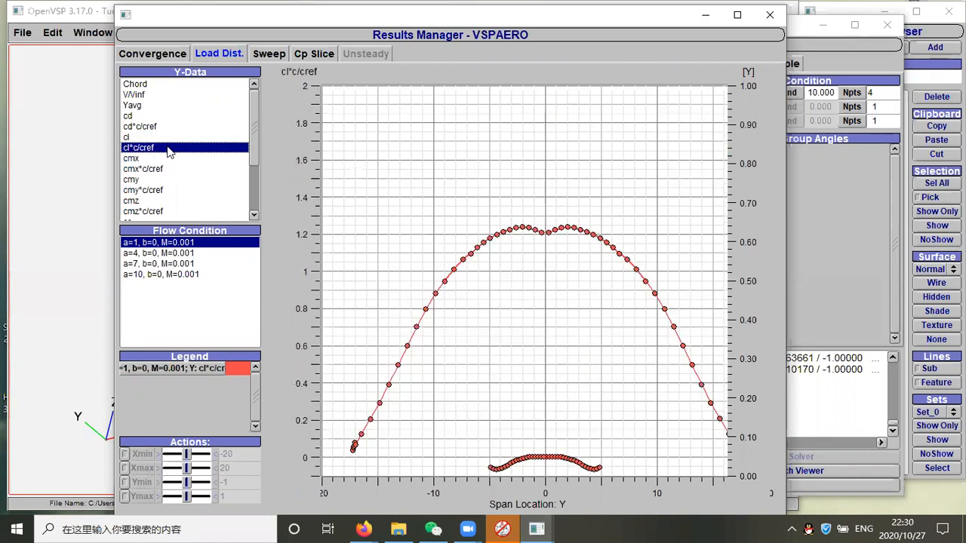
Compare the cl and cl*c/cref load distributions for a=1, and plot cl*c/cref for all four flow conditions
left_click(169, 138)
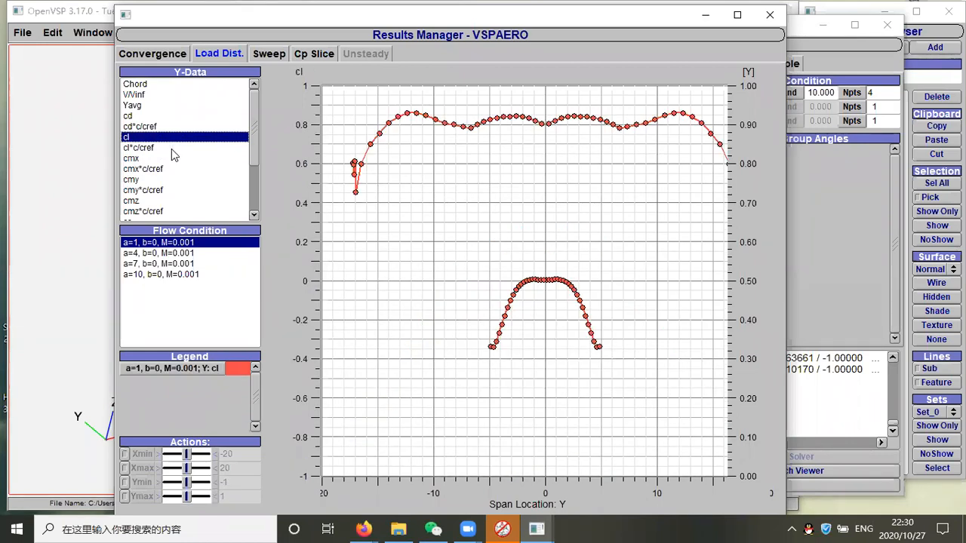
left_click(171, 148)
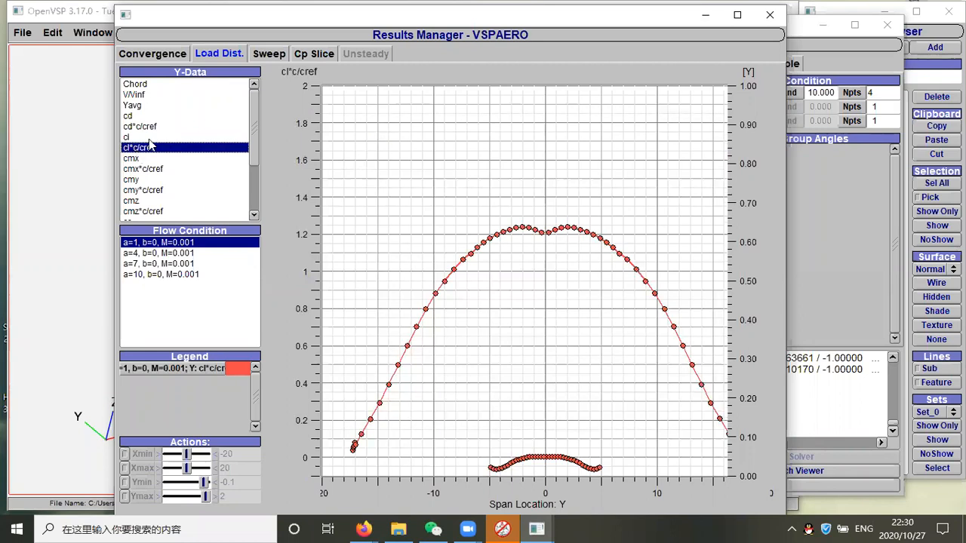
scroll(189, 200, "down", 3)
scroll(158, 195, "down", 3)
scroll(183, 192, "up", 6)
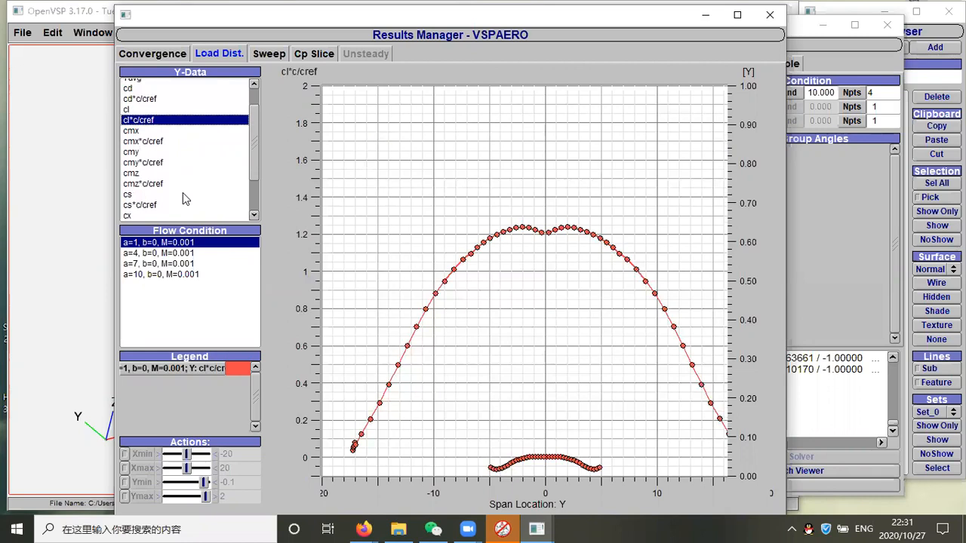
left_click(164, 275, "shift")
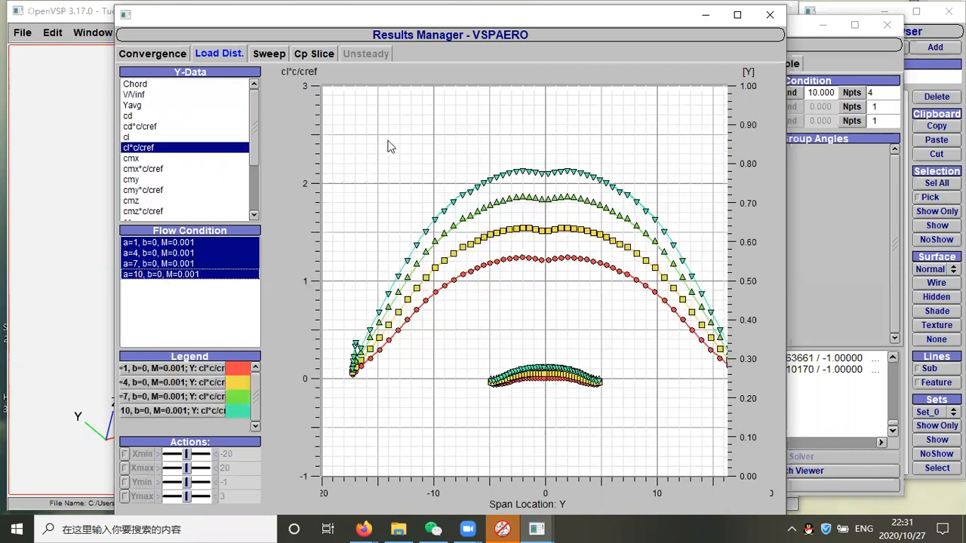
View the sweep plots of CL and CDtot against Alpha, and minimize the results manager
left_click(269, 56)
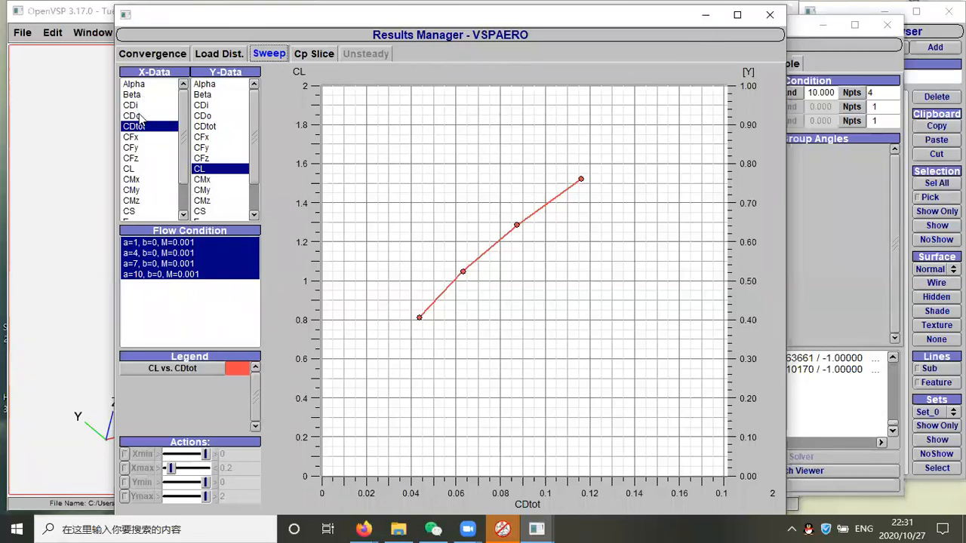
left_click(140, 84)
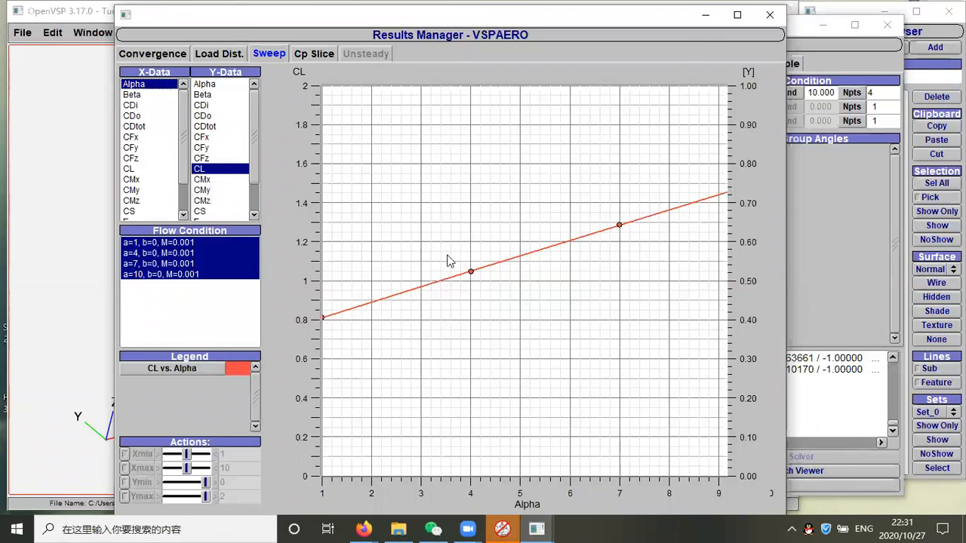
left_click(205, 105)
left_click(209, 127)
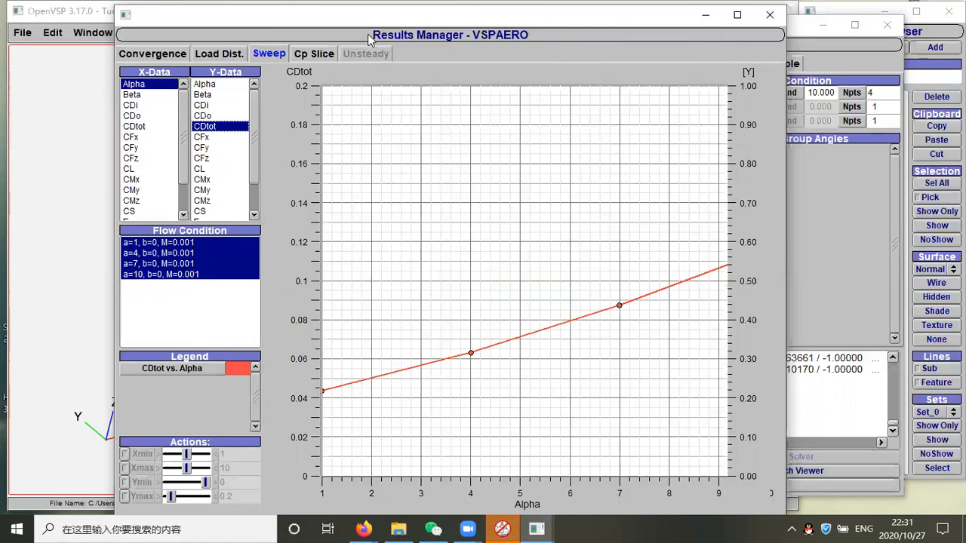
left_click_drag(376, 20, 385, 16)
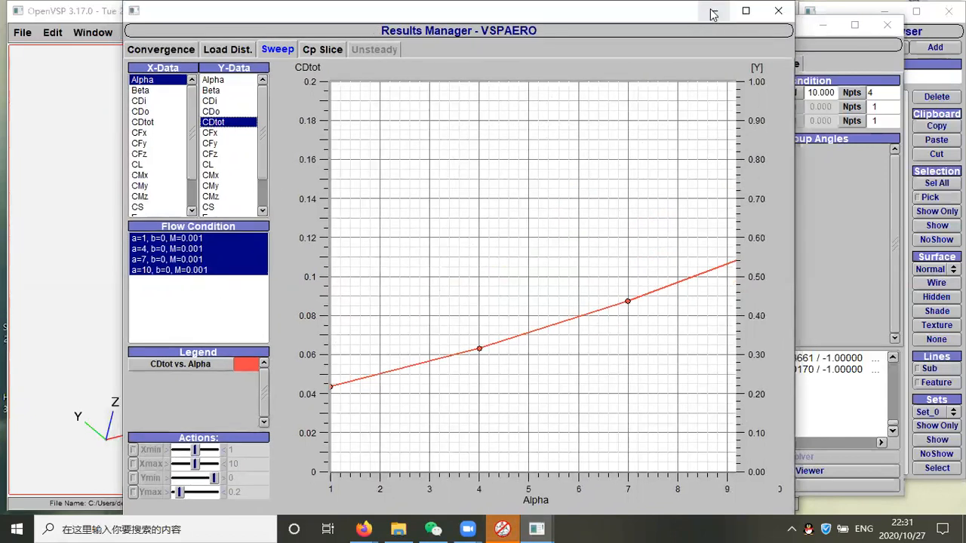
left_click(714, 11)
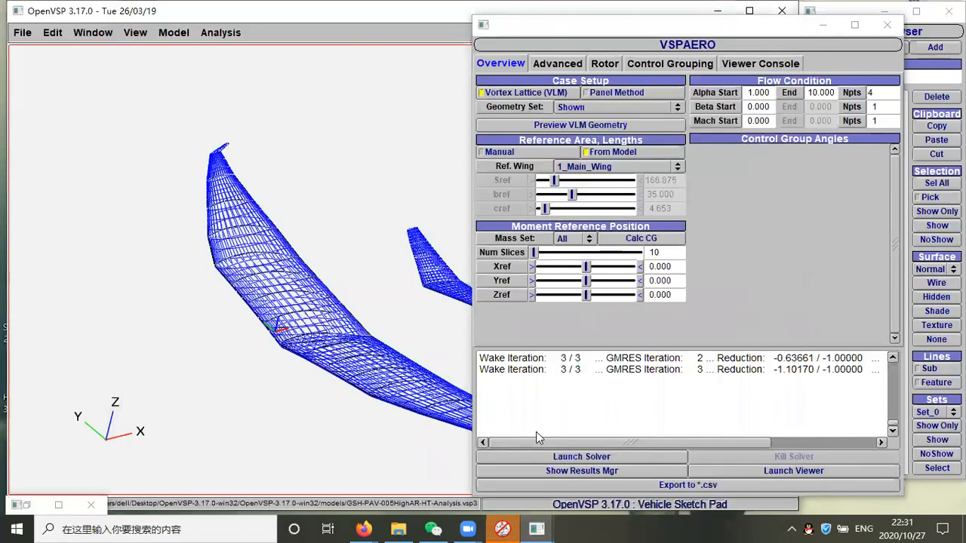
Export the VSPAERO results to Aero.csv in the models folder
left_click_drag(618, 31, 599, 20)
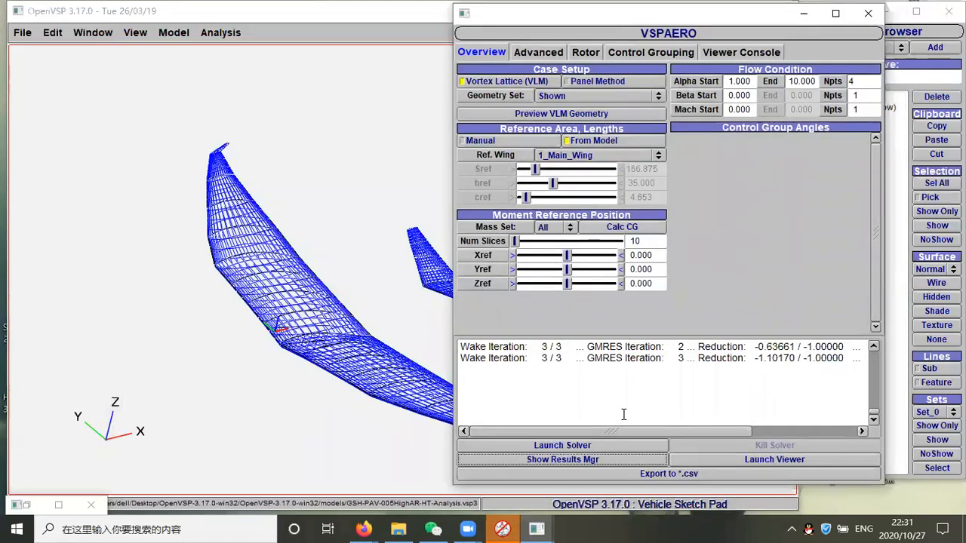
left_click(668, 473)
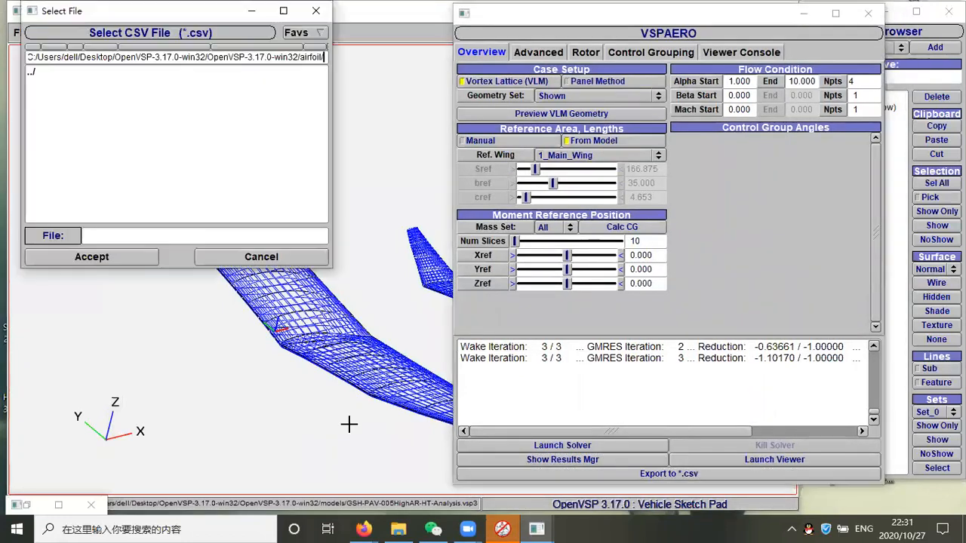
double_click(65, 72)
double_click(57, 123)
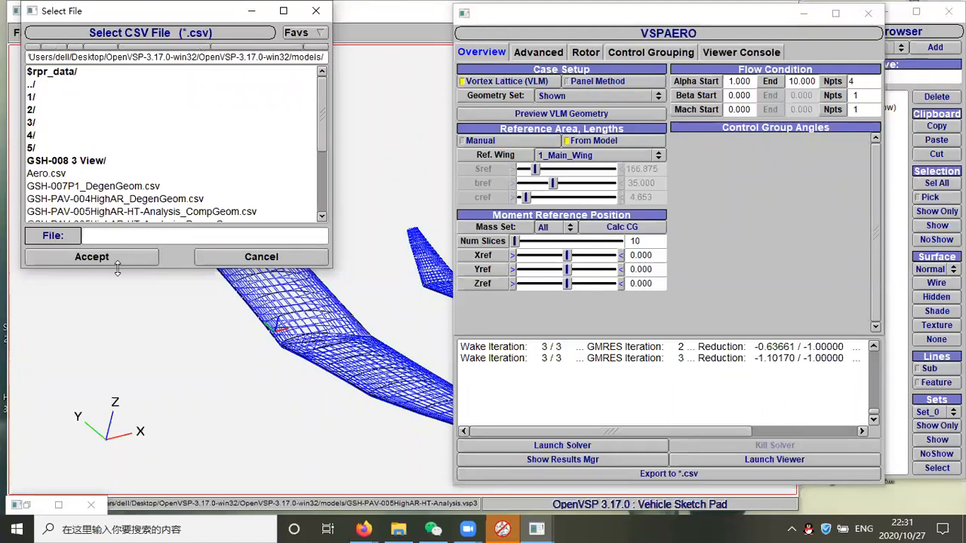
left_click(72, 174)
left_click(94, 257)
Switch to File Explorer and open the exported Aero.csv from the models folder in Excel
left_click(399, 529)
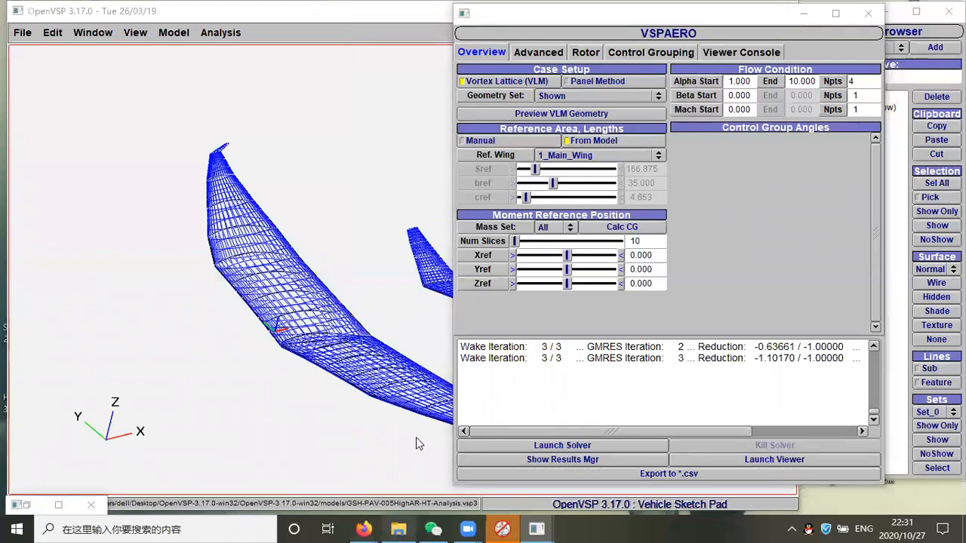
double_click(219, 215)
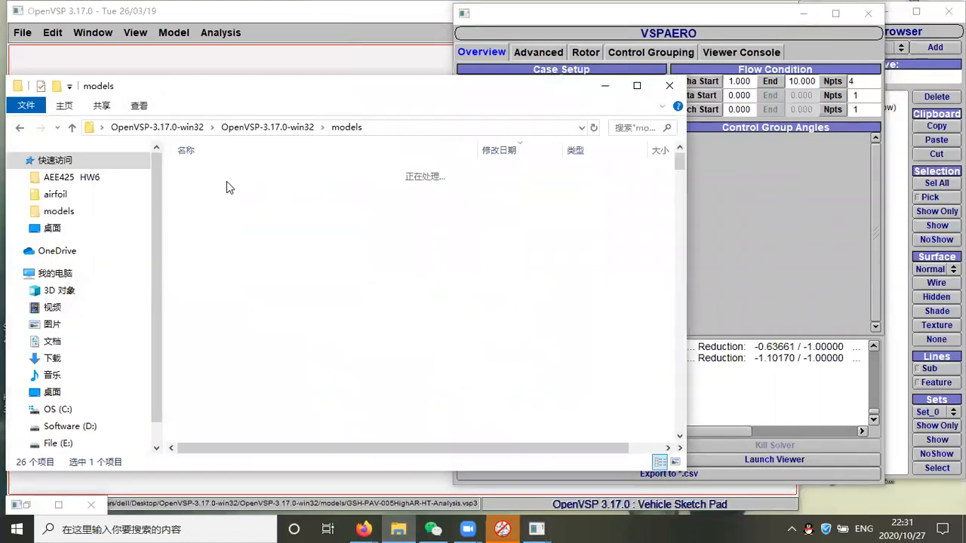
left_click(604, 85)
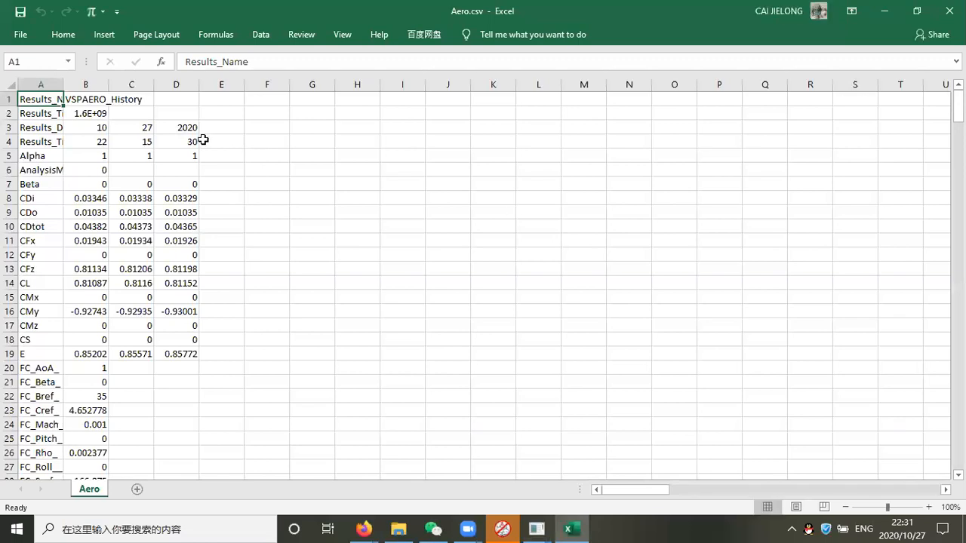
Examine the first VSPAERO_History block in rows 1 to 19, focusing on its Alpha row
scroll(203, 140, "down", 1)
scroll(448, 192, "up", 1)
left_click_drag(42, 99, 178, 351)
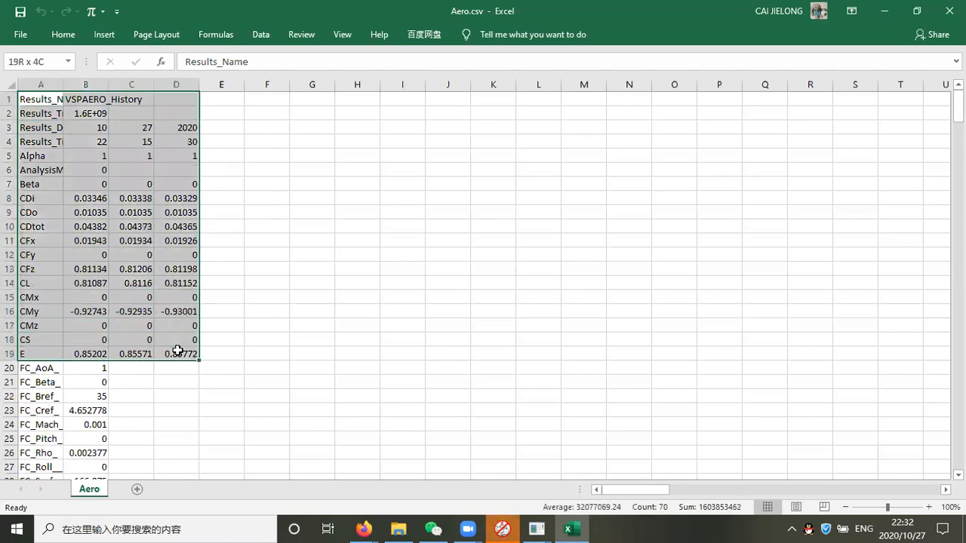
left_click(285, 311)
left_click_drag(41, 156, 192, 156)
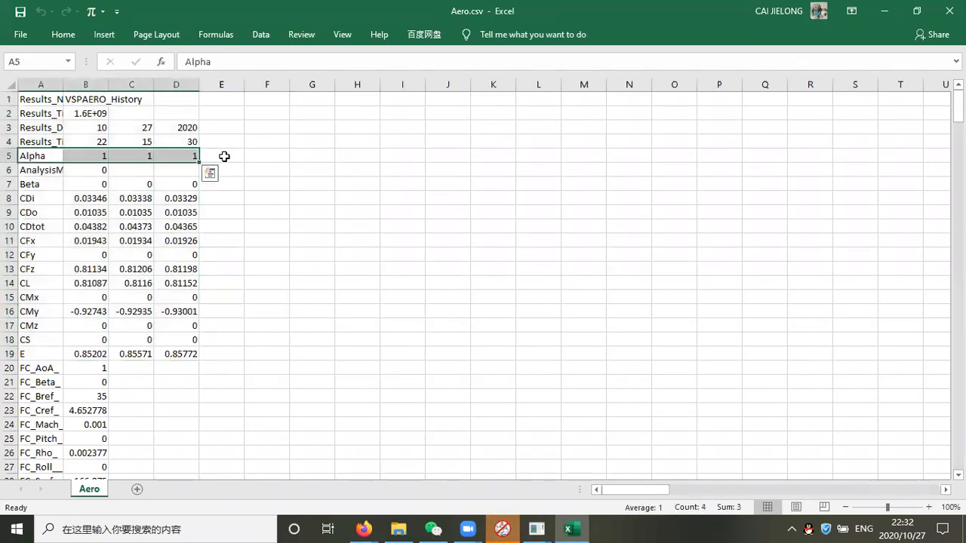
left_click(250, 159)
left_click_drag(27, 156, 179, 156)
left_click(277, 145)
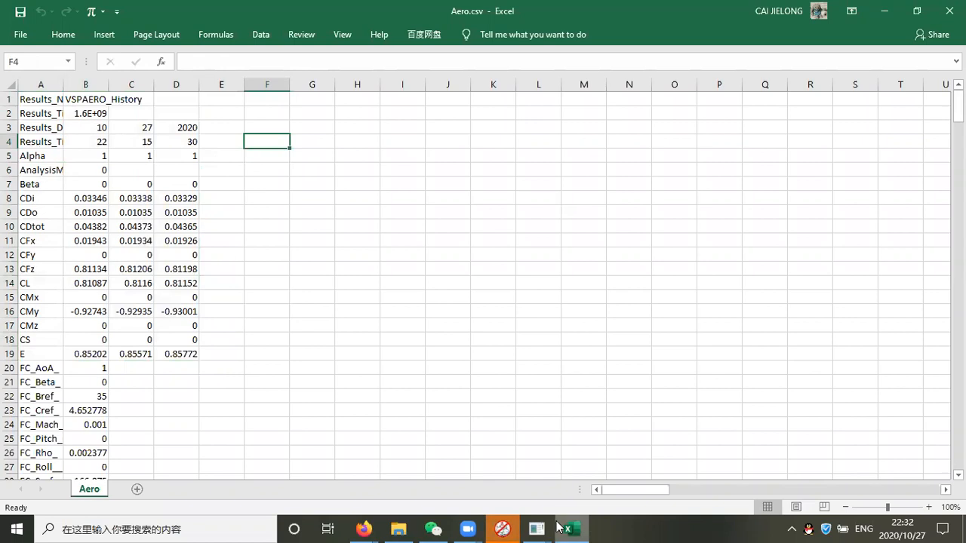
Switch to OpenVSP to recheck the results manager's CDtot versus Alpha sweep plot, and return to Aero.csv in Excel
mouse_move(537, 529)
left_click(598, 495)
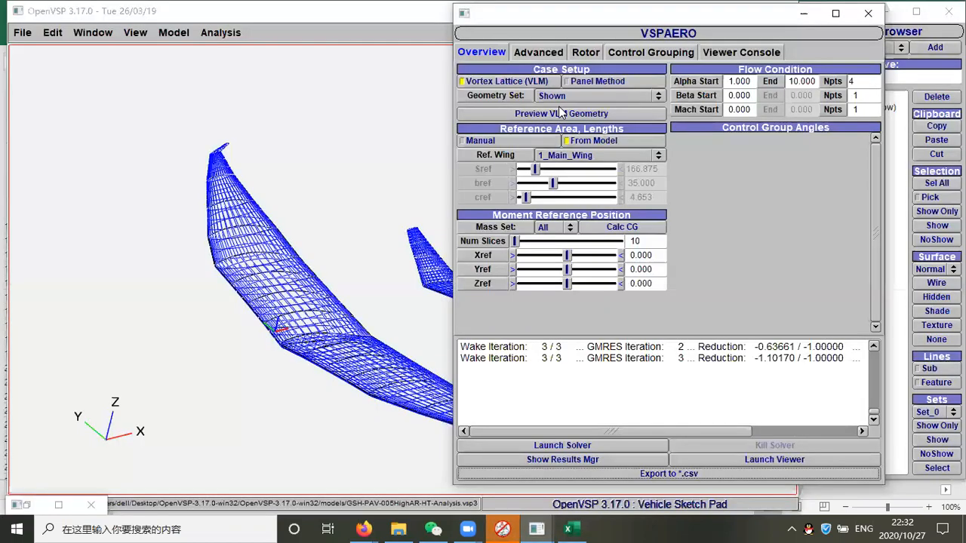
left_click(580, 459)
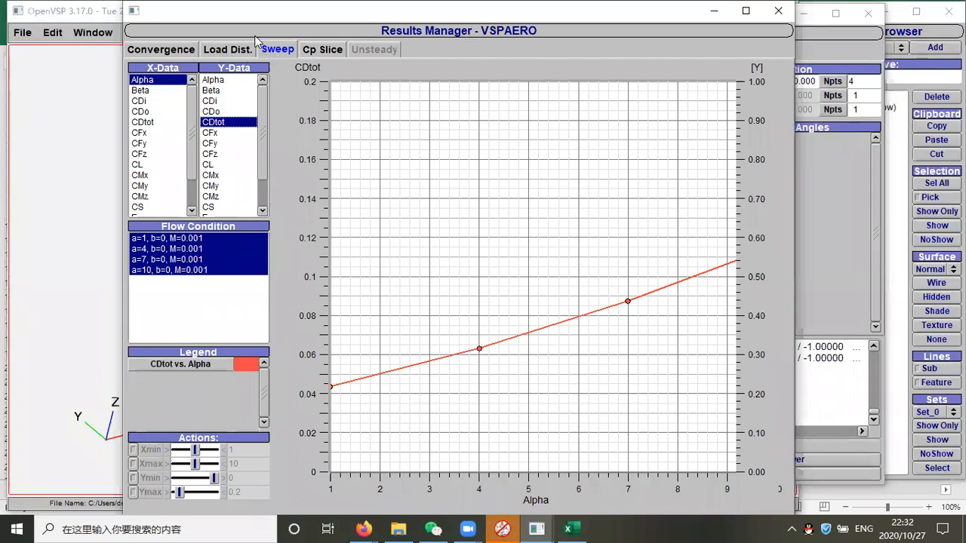
left_click(562, 525)
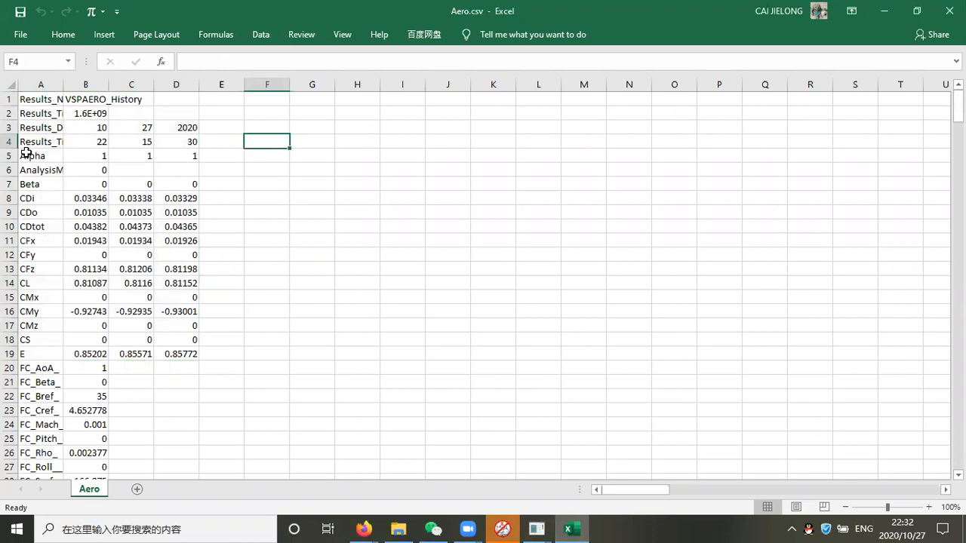
Examine the Alpha row and each of the three wake iteration columns in the first results block
left_click_drag(25, 119, 241, 344)
left_click(264, 326)
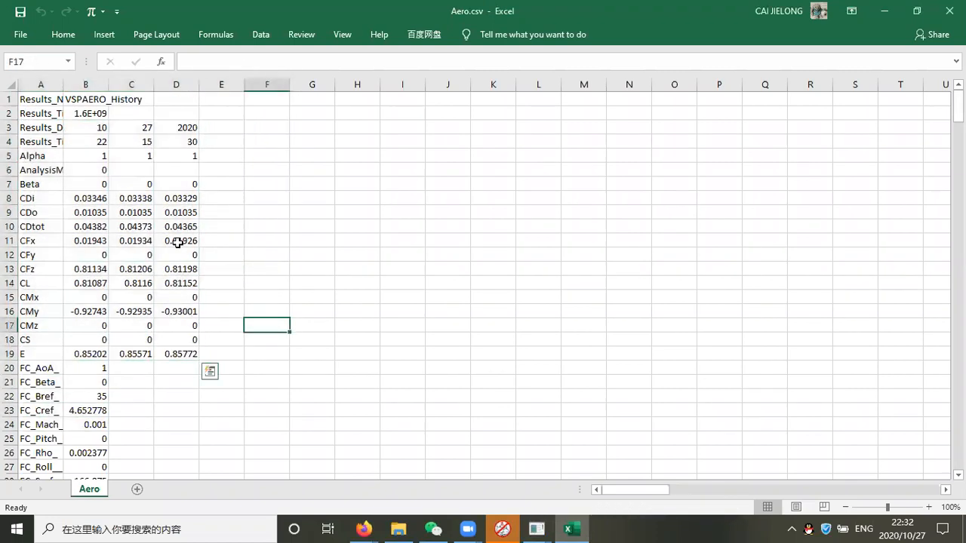
left_click_drag(37, 155, 193, 154)
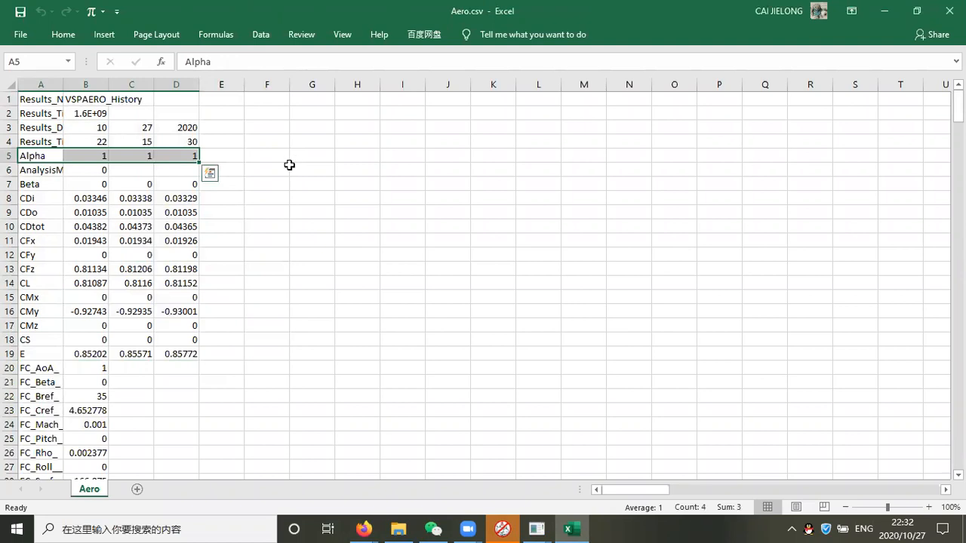
left_click(249, 201)
left_click_drag(93, 129, 186, 349)
left_click(313, 268)
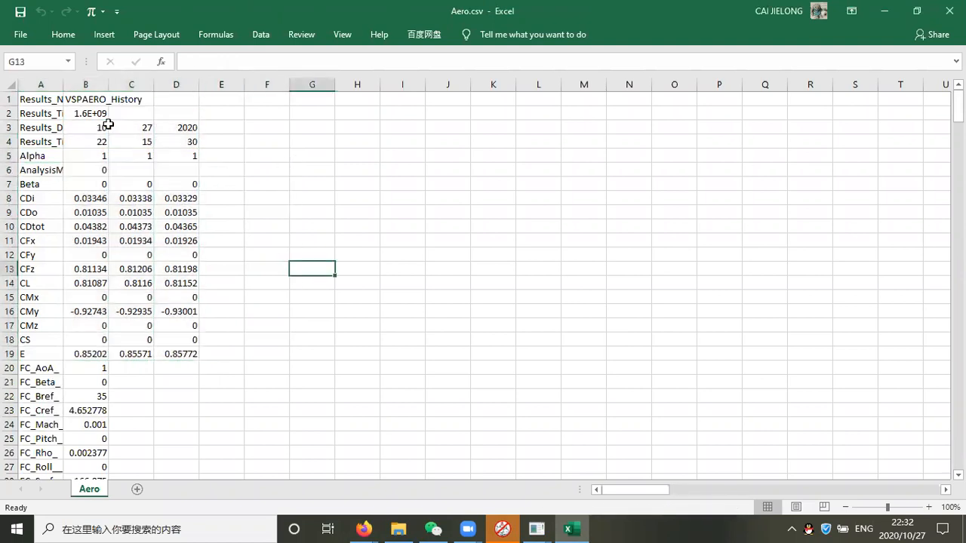
left_click_drag(99, 129, 76, 344)
left_click_drag(135, 130, 130, 354)
left_click_drag(174, 126, 160, 355)
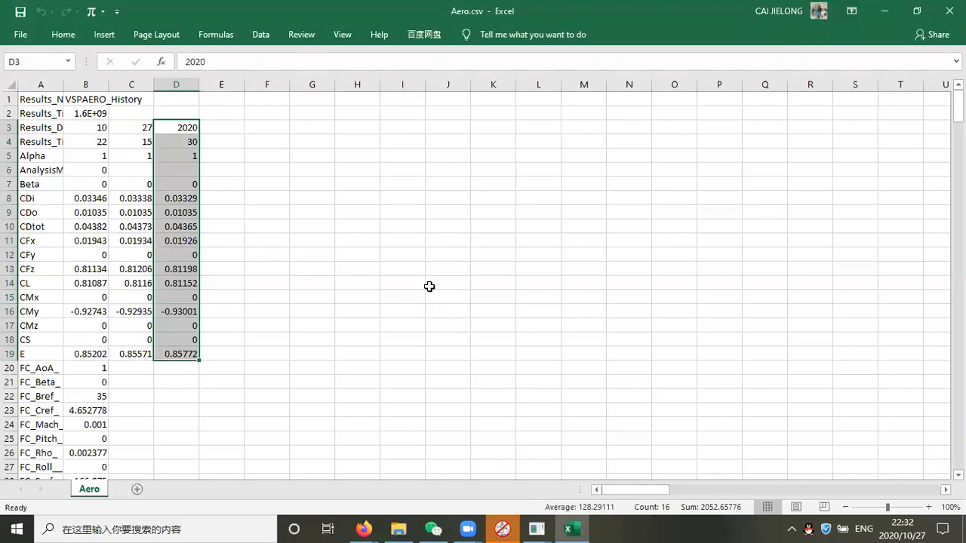
left_click(430, 286)
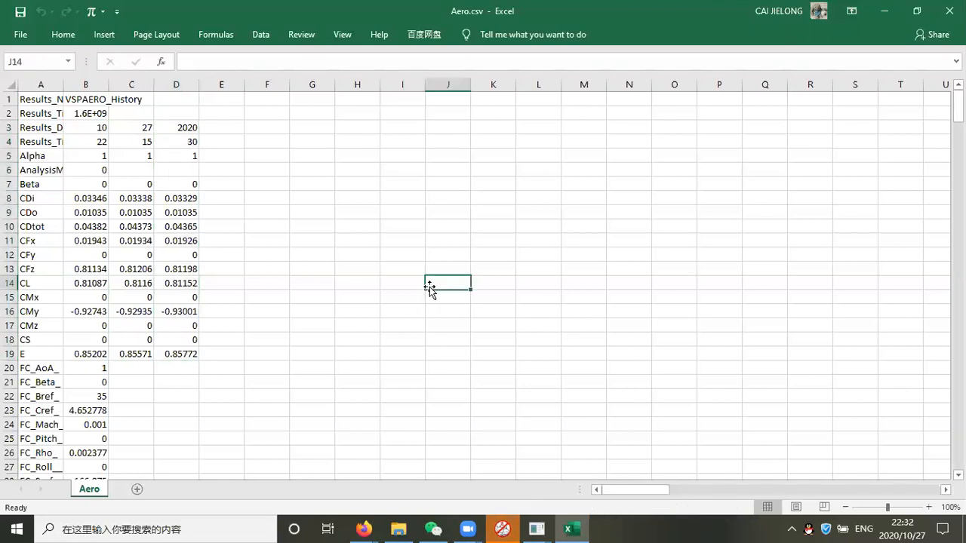
Look through the successive VSPAERO_History blocks for the different alpha cases, including their L/D and WakeIter rows
scroll(429, 287, "down", 7)
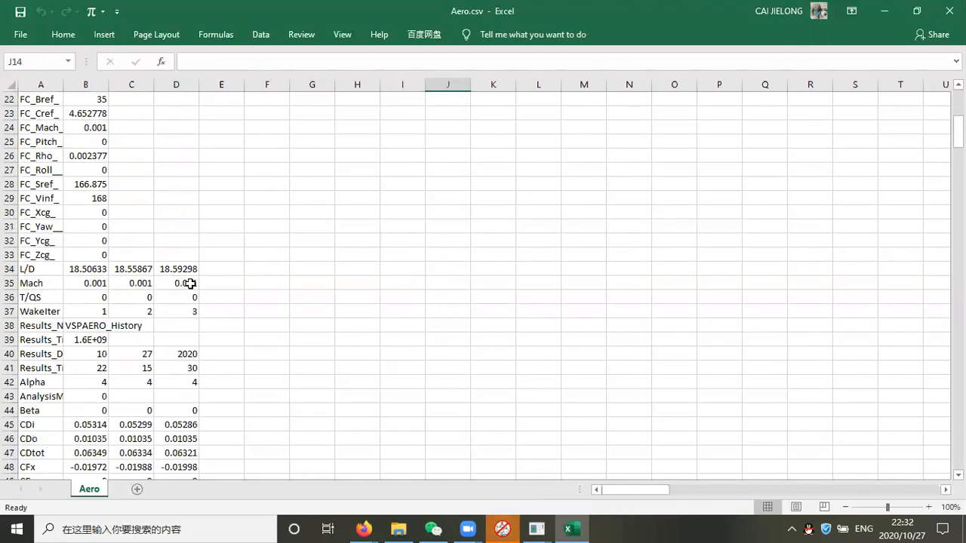
scroll(190, 284, "up", 7)
scroll(194, 302, "down", 16)
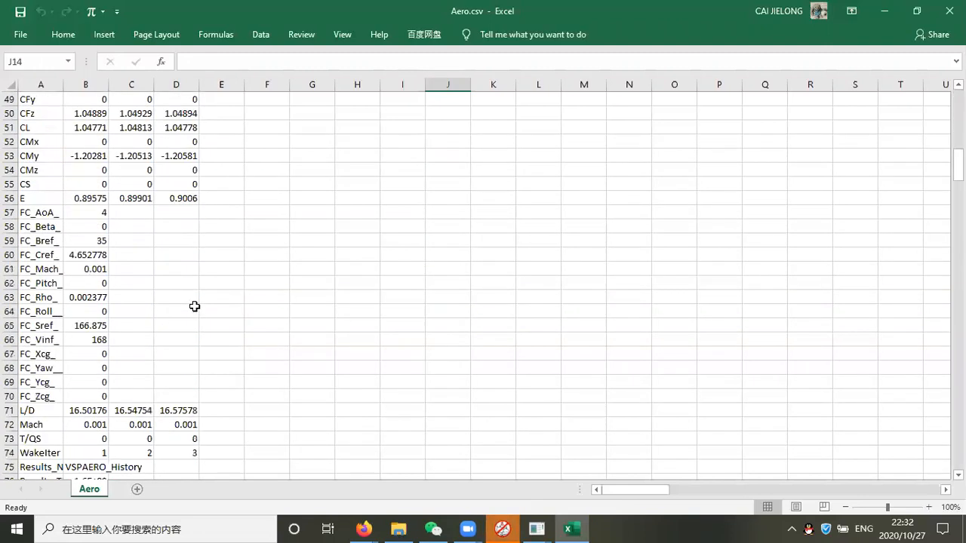
scroll(189, 308, "down", 3)
scroll(145, 323, "down", 9)
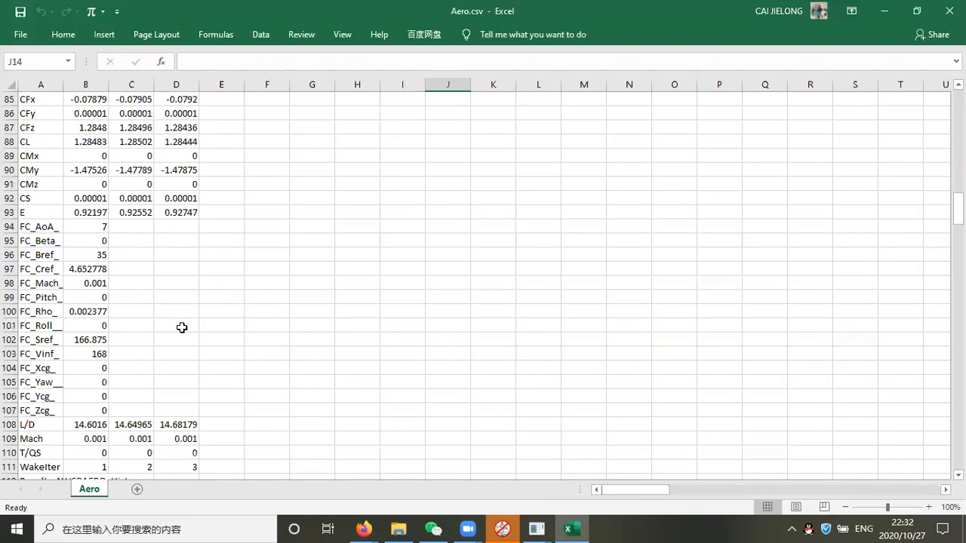
scroll(188, 341, "down", 3)
scroll(189, 344, "down", 6)
scroll(190, 332, "up", 16)
scroll(187, 301, "up", 10)
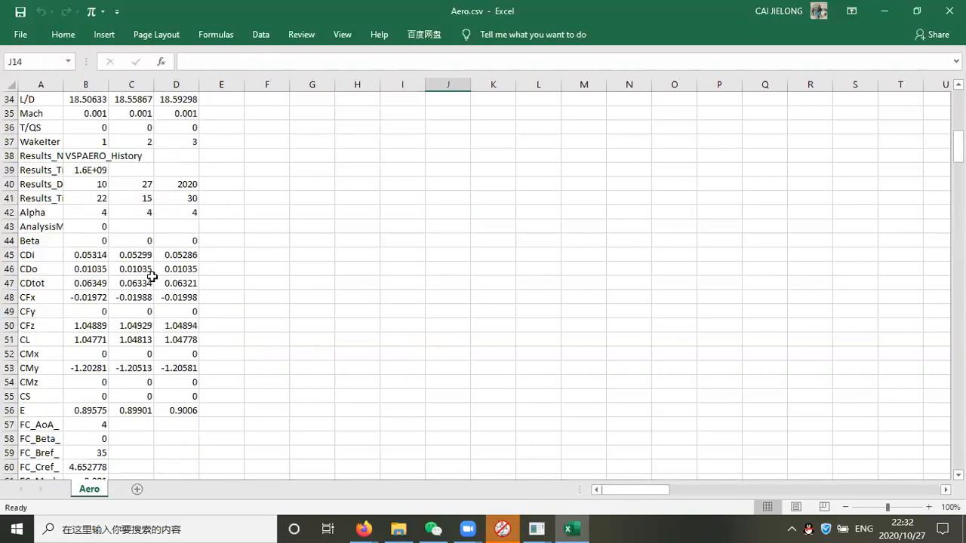
Examine the alpha 4 block's Alpha row and its third iteration column, continuing down to the alpha 10 block
left_click_drag(80, 213, 179, 213)
scroll(282, 259, "up", 1)
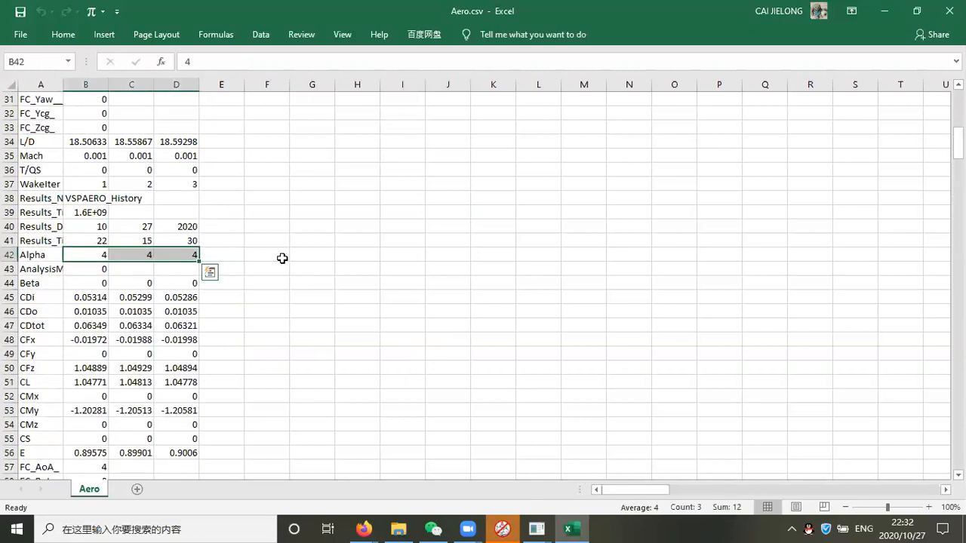
scroll(105, 285, "down", 2)
left_click_drag(179, 139, 185, 369)
scroll(298, 342, "down", 7)
scroll(299, 342, "down", 19)
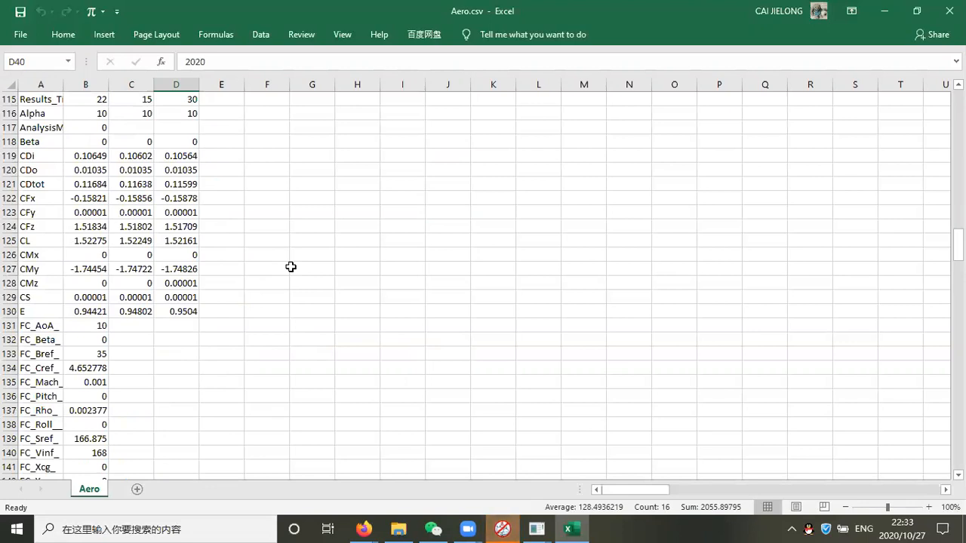
Examine the spanwise load distribution data from V/Vinf to cz*c/cref in rows 169 to 189
scroll(249, 207, "down", 16)
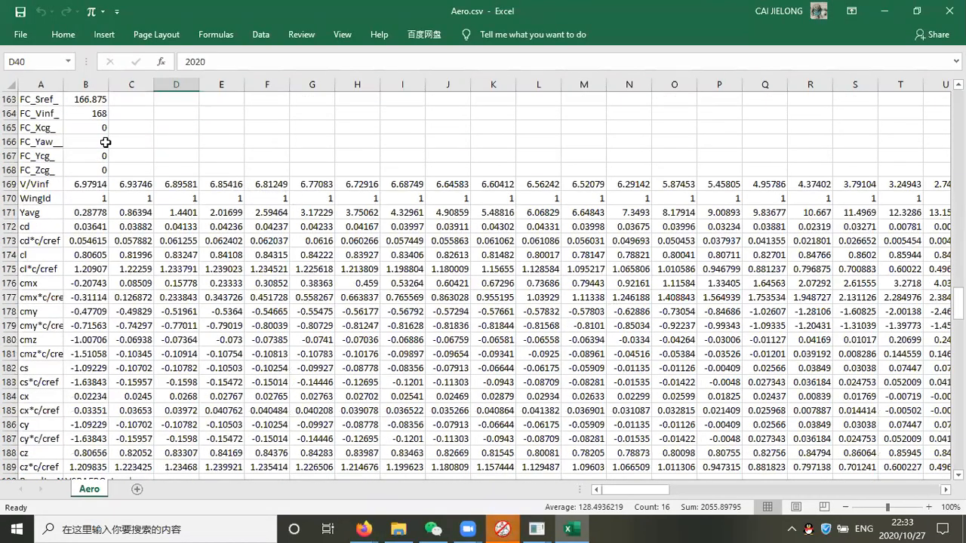
scroll(161, 179, "down", 1)
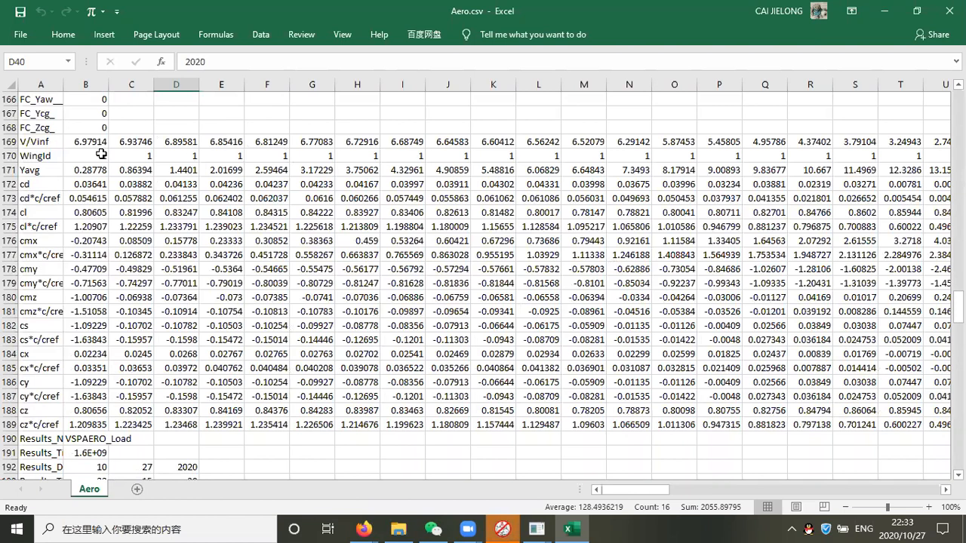
mouse_move(537, 529)
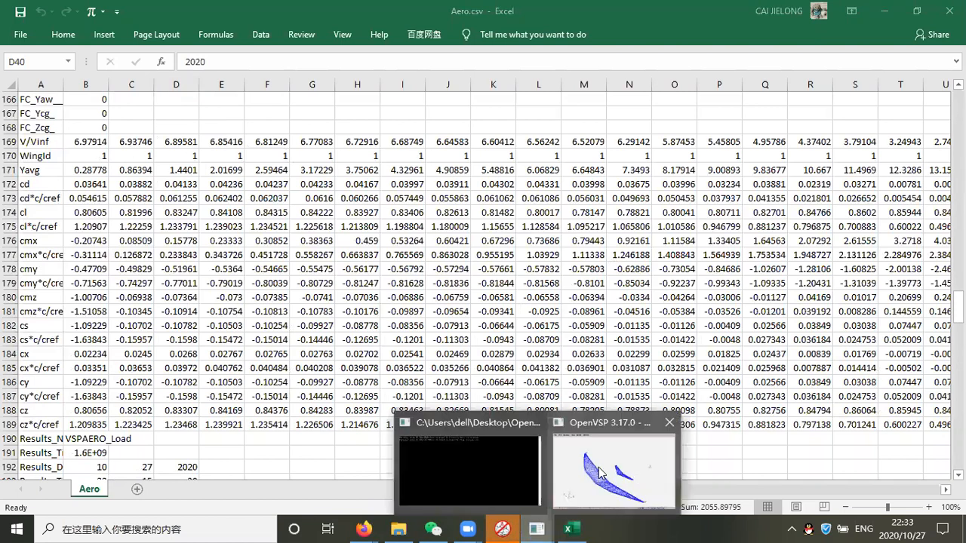
Compare the VSPAERO load distribution plot in OpenVSP with the Yavg and cl*c/cref rows of Aero.csv in Excel
left_click(601, 473)
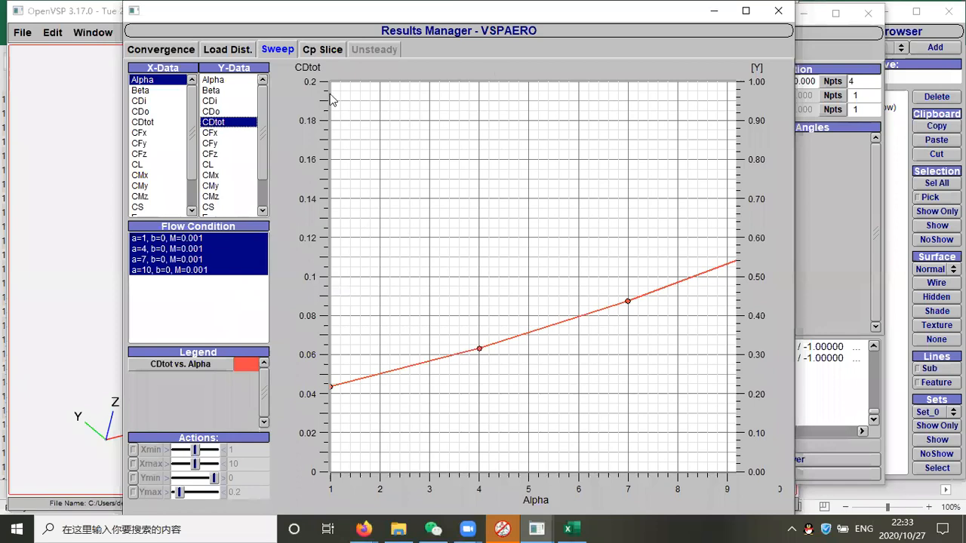
left_click(226, 49)
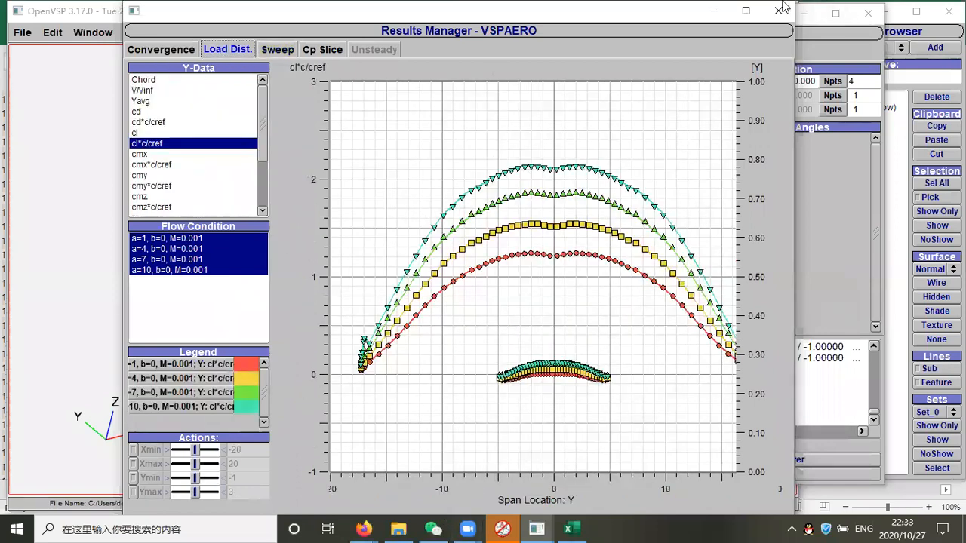
left_click(571, 529)
left_click_drag(89, 169, 681, 168)
left_click(403, 227)
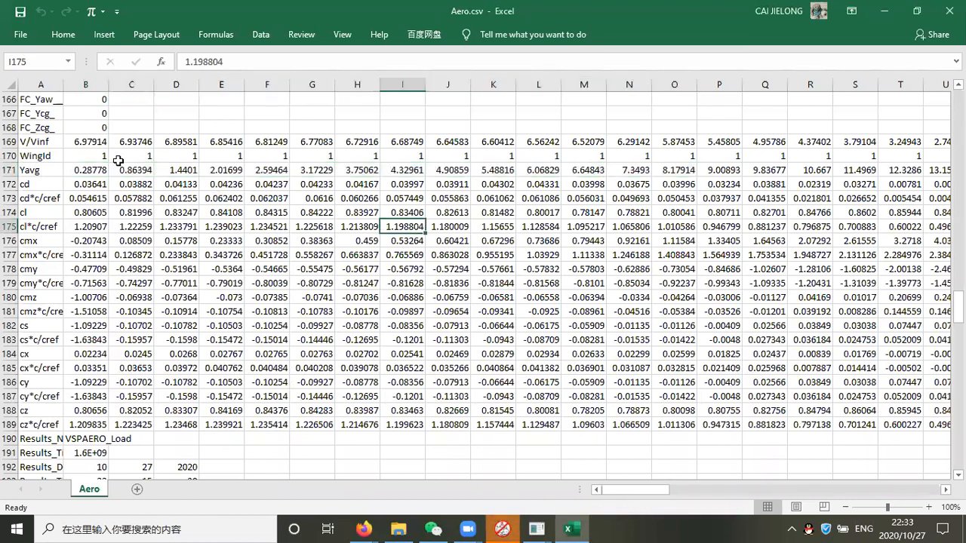
Examine the cd, cd*c/cref, cl, cl*c/cref and cmx rows of the alpha 1 spanwise load data
left_click_drag(84, 180, 219, 202)
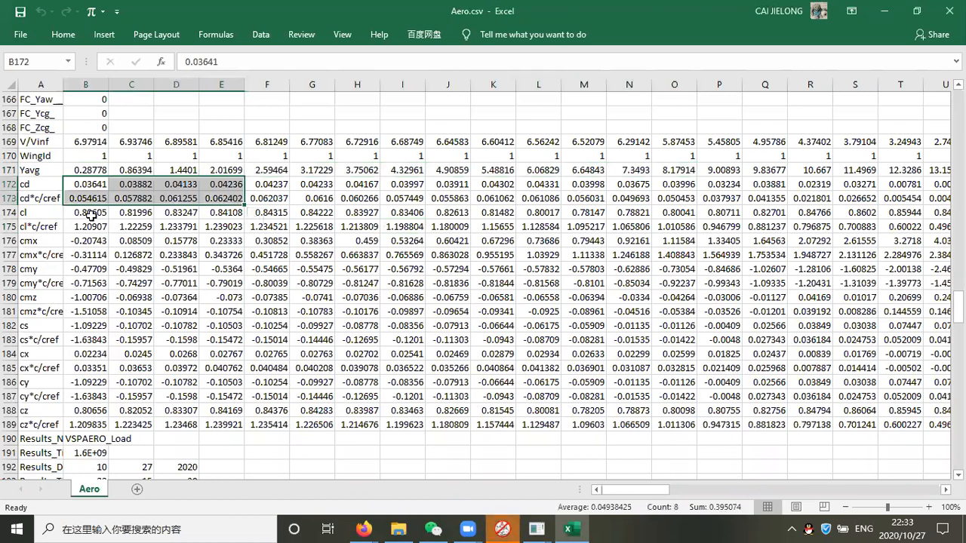
left_click(38, 183)
left_click(38, 199)
left_click(32, 212)
left_click(34, 228)
left_click(82, 242)
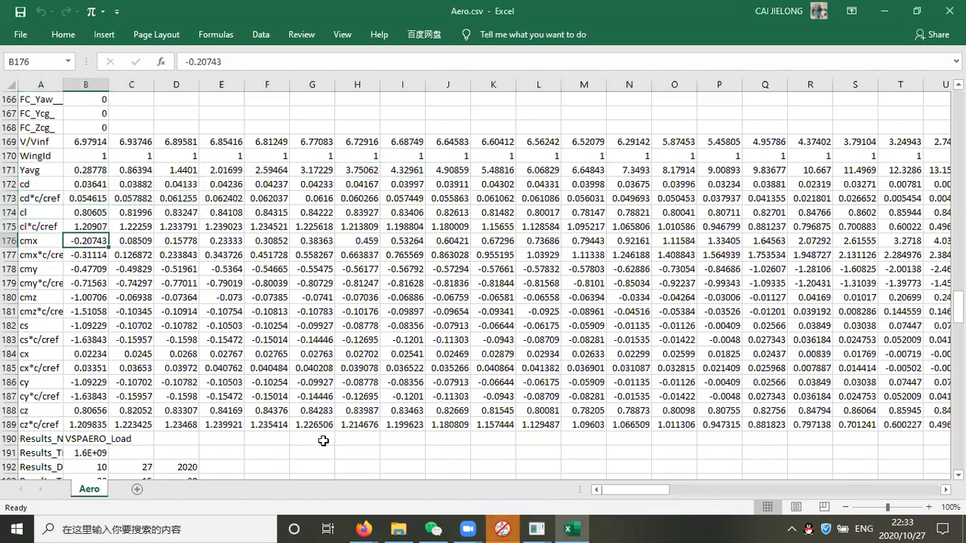
Examine the WingId row, check it against the load distribution plot in OpenVSP, and return to the load data in Excel
left_click(42, 154)
left_click_drag(92, 155, 5, 155)
left_click(357, 212)
mouse_move(537, 529)
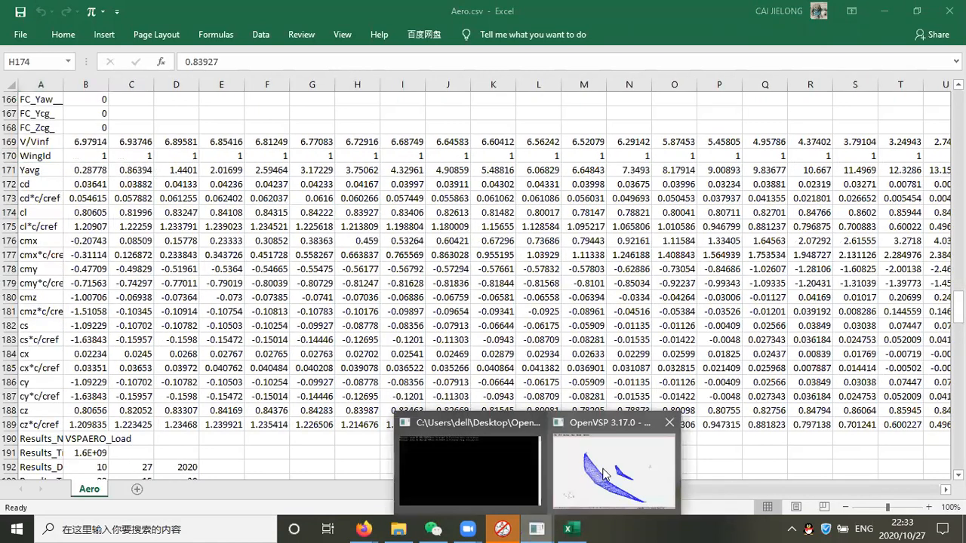
left_click(604, 474)
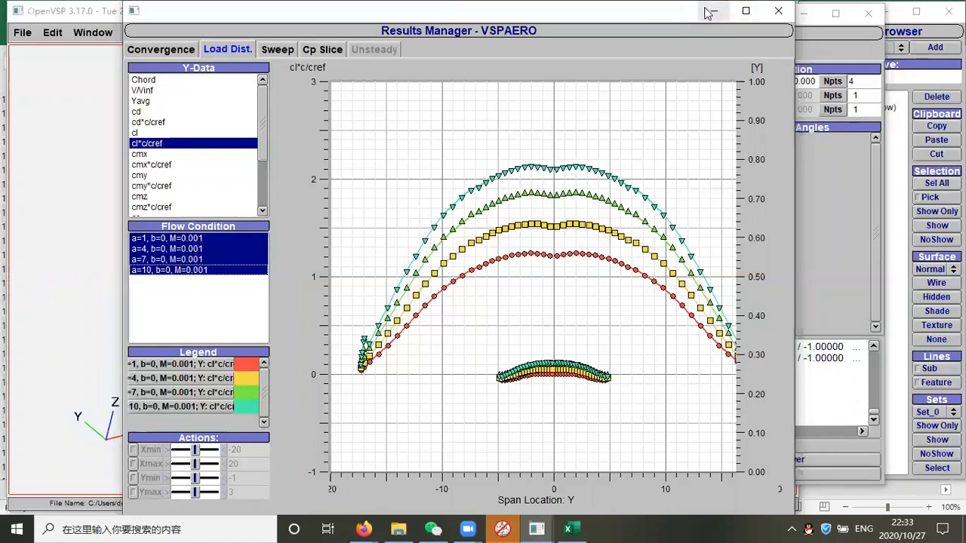
left_click(575, 528)
scroll(314, 382, "down", 3)
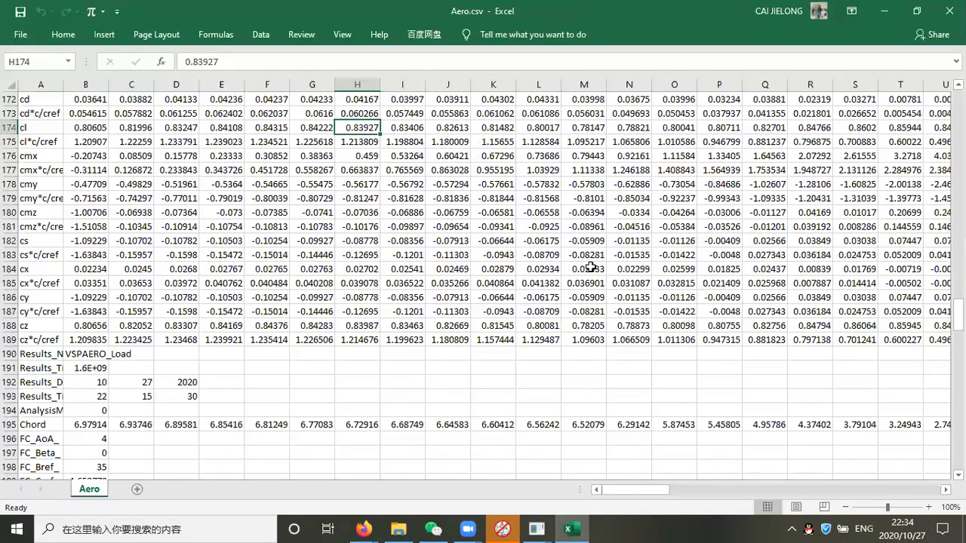
Close the Aero.csv workbook and the VSPAERO Results Manager, and launch the VSPAERO Viewer to inspect the wing geometry
left_click(945, 12)
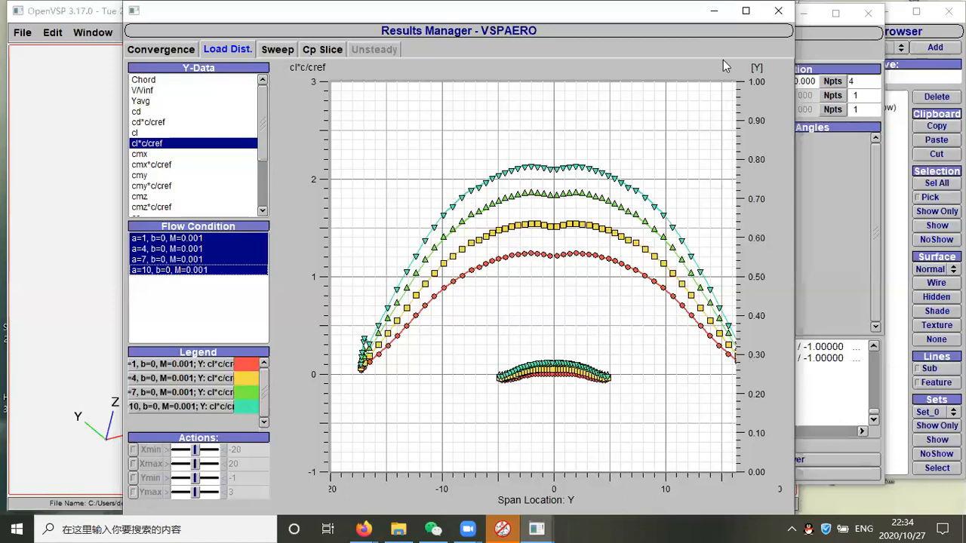
left_click(778, 11)
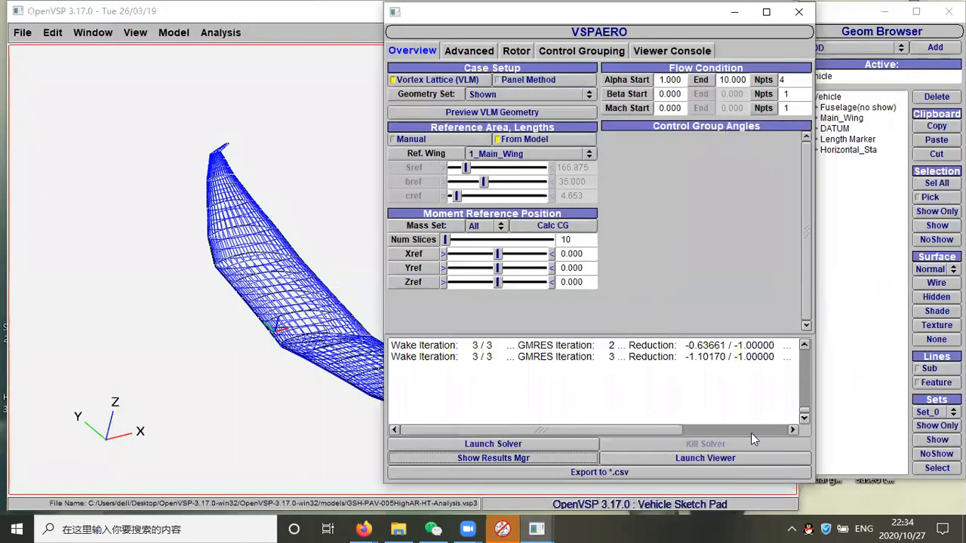
left_click(769, 457)
left_click_drag(366, 349, 364, 301)
left_click_drag(420, 281, 384, 249)
Display the pressure distribution on the main wing and horizontal stabilizer for solution case 1
left_click(325, 47)
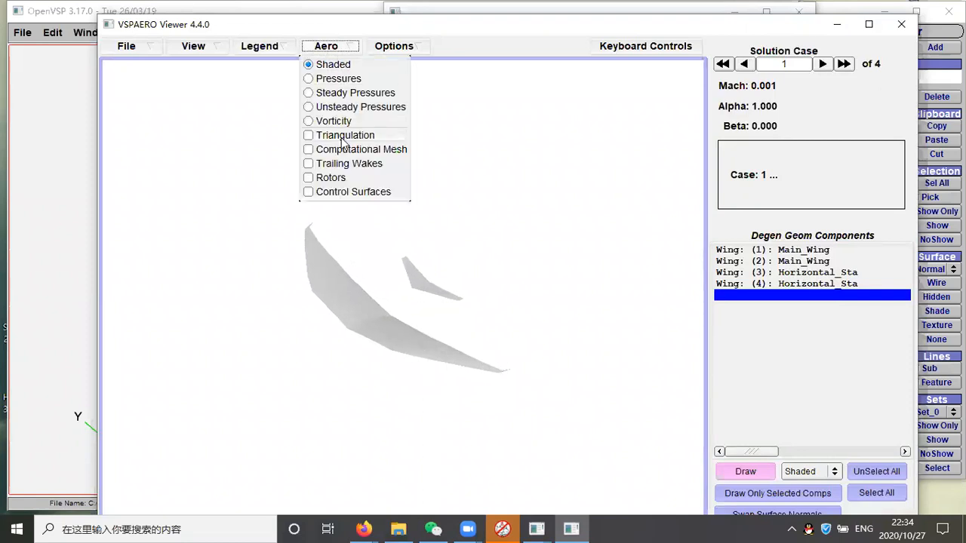
left_click(352, 92)
left_click_drag(422, 282, 368, 273)
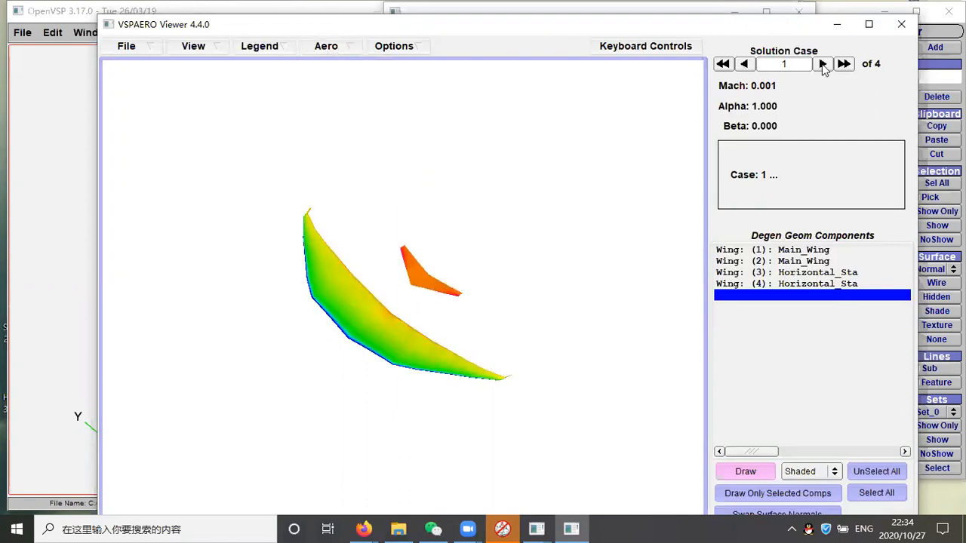
Compare the surface pressures by stepping through solution cases 1 to 4 and back to case 1
left_click(823, 64)
left_click(823, 64)
left_click(822, 64)
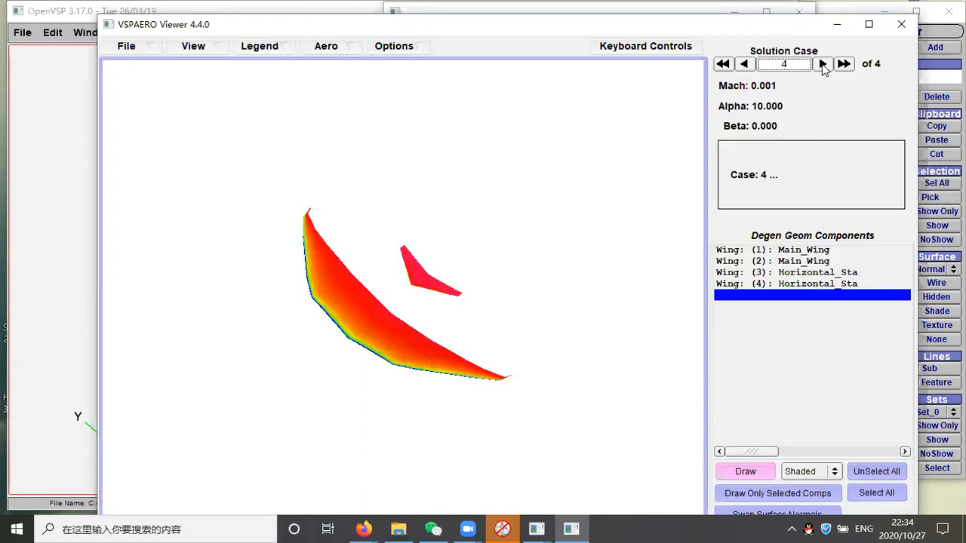
left_click(747, 64)
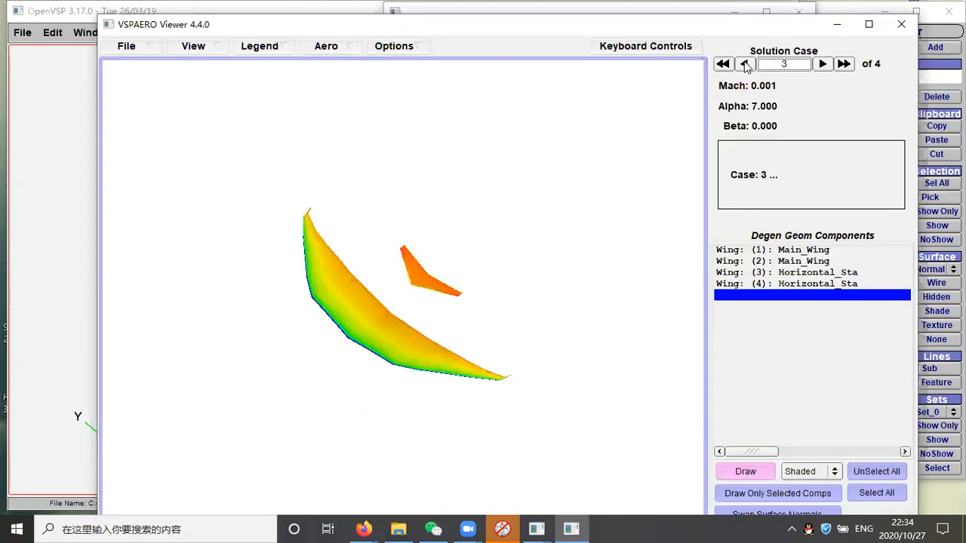
left_click(745, 64)
left_click(745, 64)
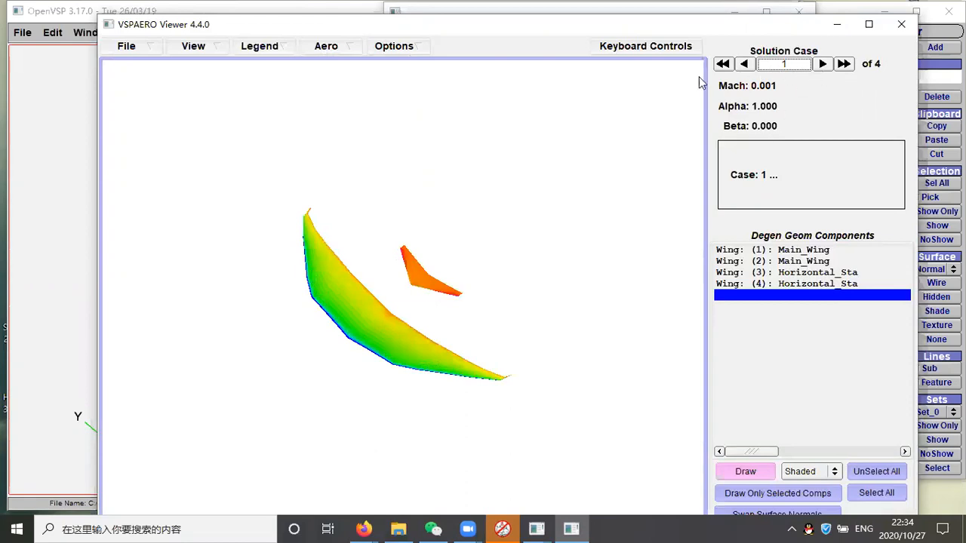
Display the trailing wakes behind the main wing and horizontal stabilizer
left_click(354, 47)
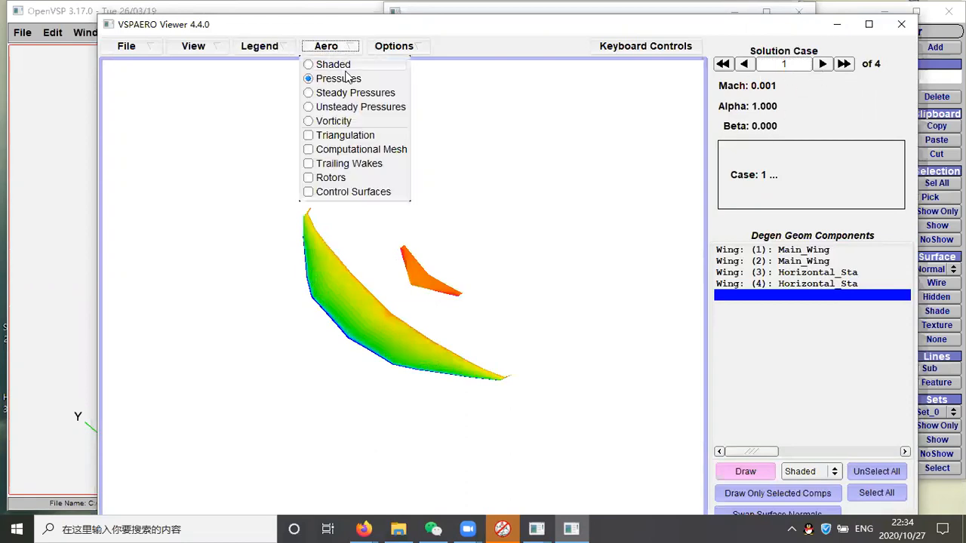
left_click(351, 164)
left_click_drag(431, 298, 376, 243)
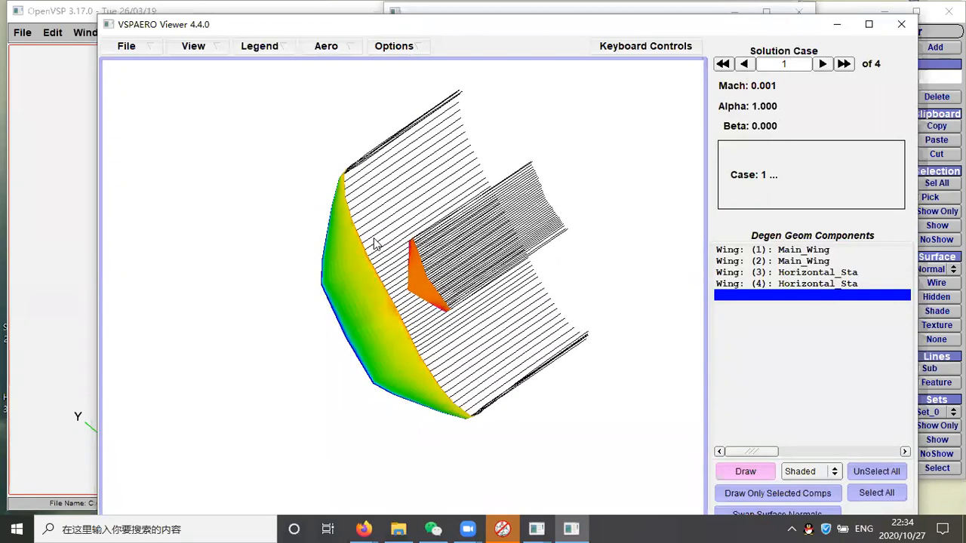
Show the computational mesh over the wings, inspect it, and hide it again
left_click(332, 50)
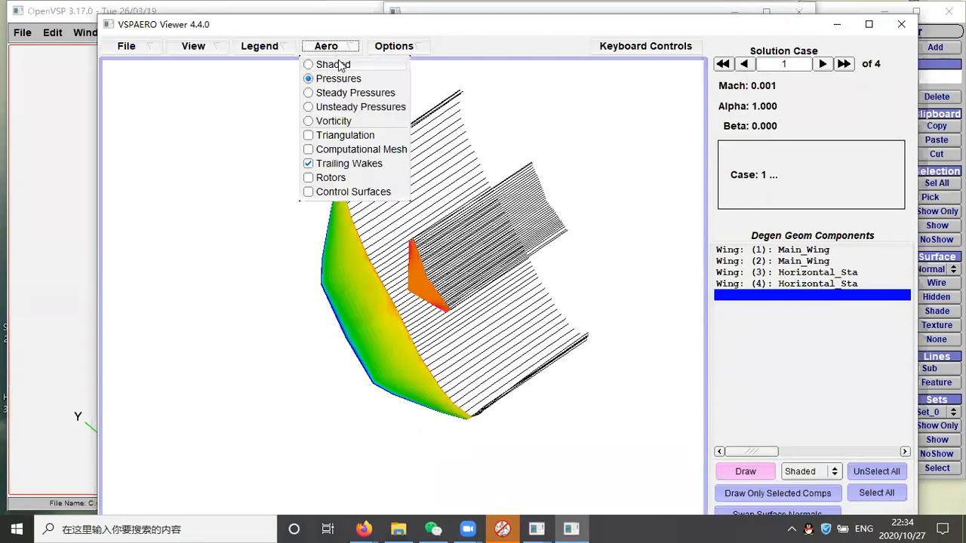
left_click(355, 150)
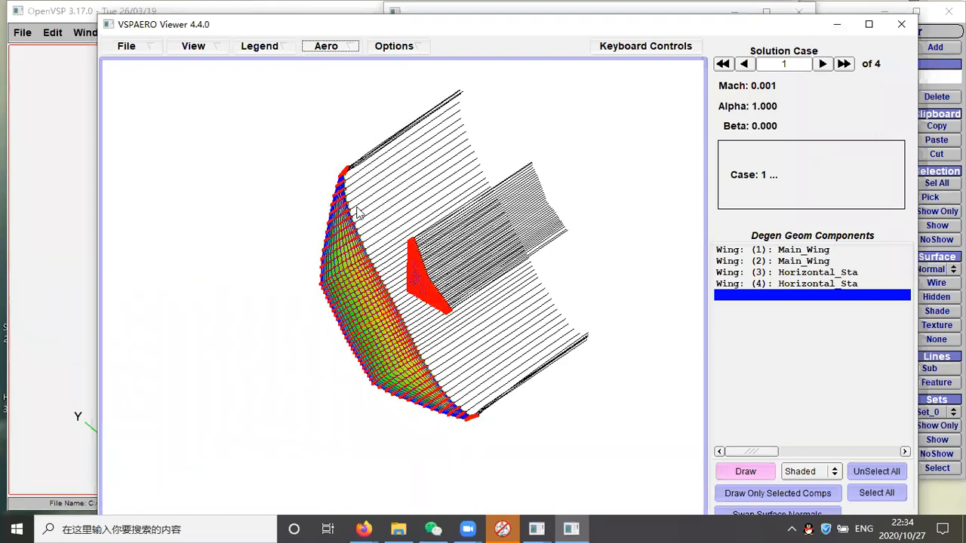
left_click_drag(337, 371, 318, 302)
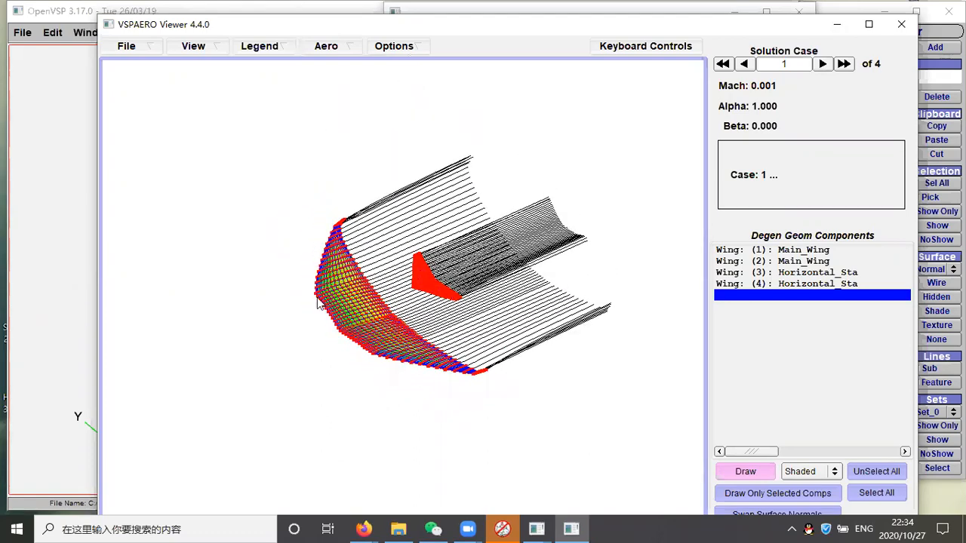
left_click(347, 47)
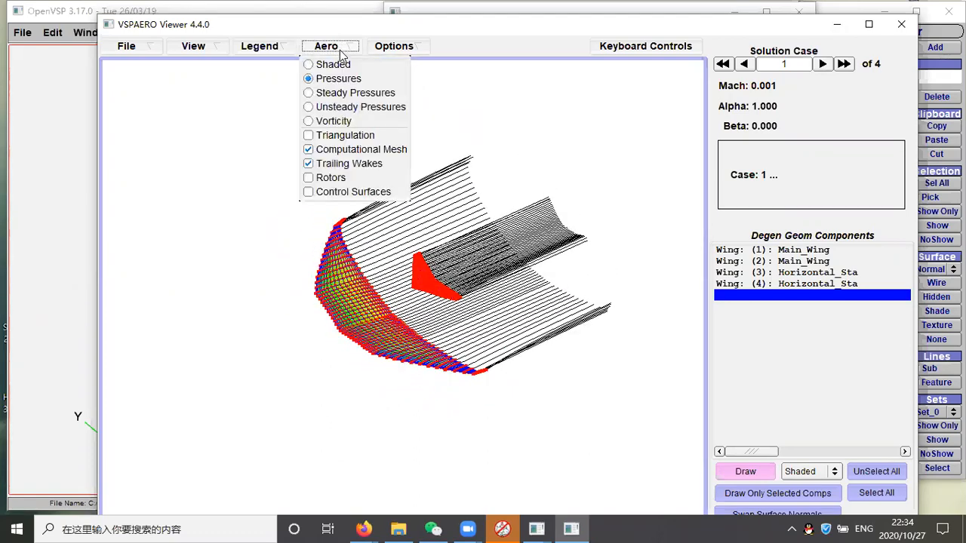
left_click(334, 156)
left_click_drag(463, 302, 483, 340)
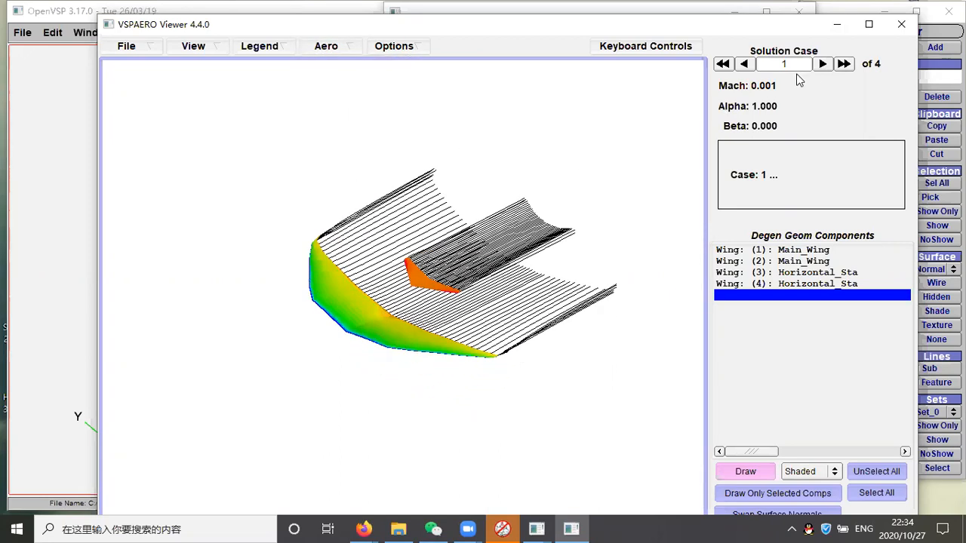
Step through to solution case 4 and examine its pressures and trailing wakes from several angles
left_click(821, 64)
left_click(823, 65)
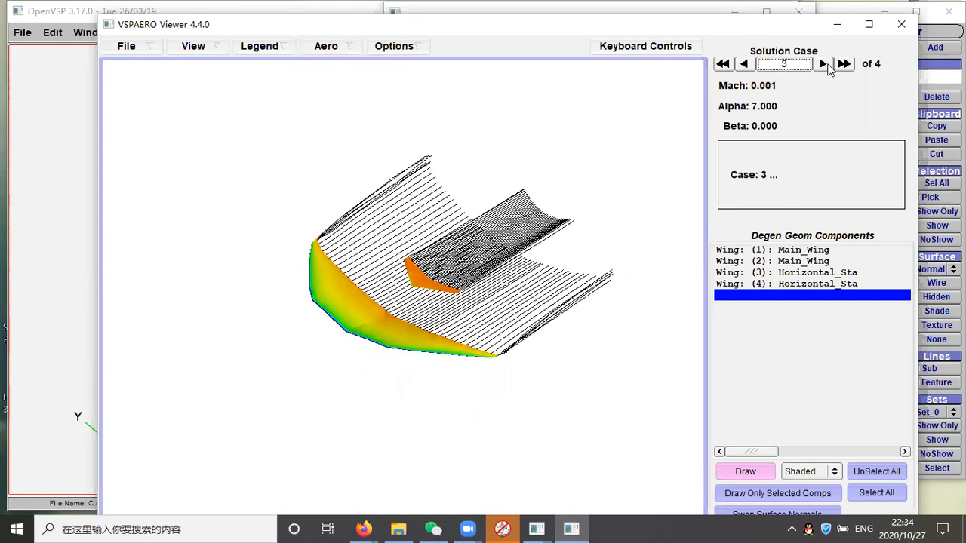
left_click(822, 65)
left_click_drag(509, 292, 532, 421)
left_click_drag(488, 325, 357, 219)
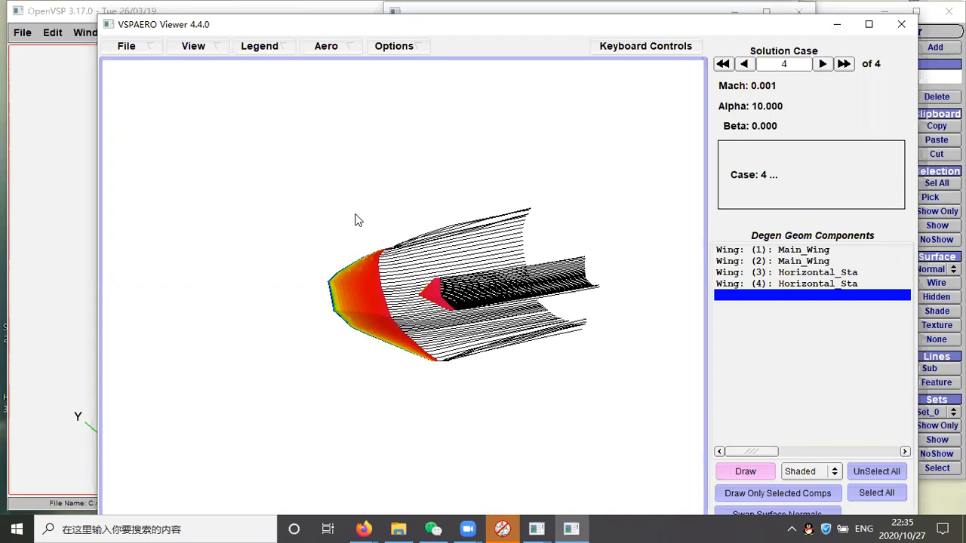
left_click_drag(359, 220, 348, 356)
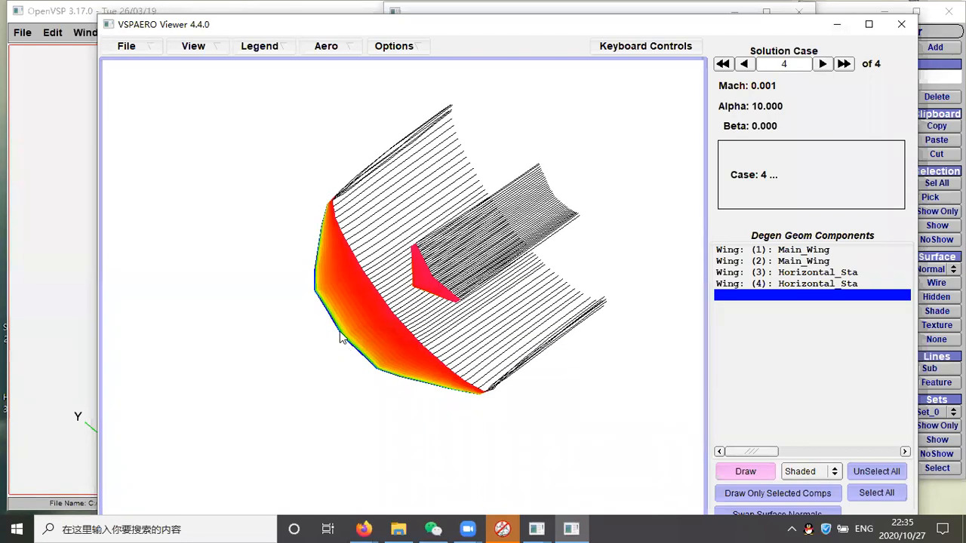
left_click_drag(340, 331, 337, 257)
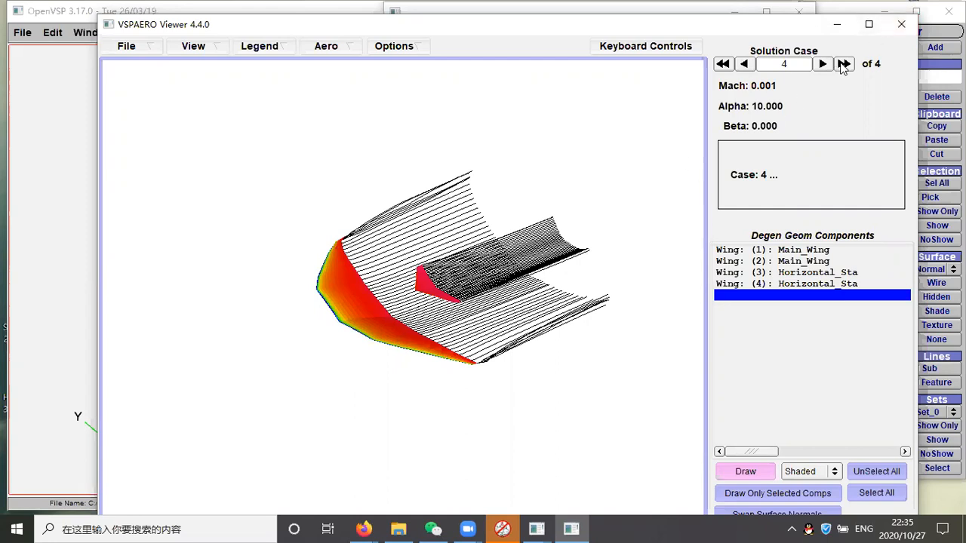
Close the VSPAERO Viewer and return to the VSPAERO analysis setup
left_click(901, 27)
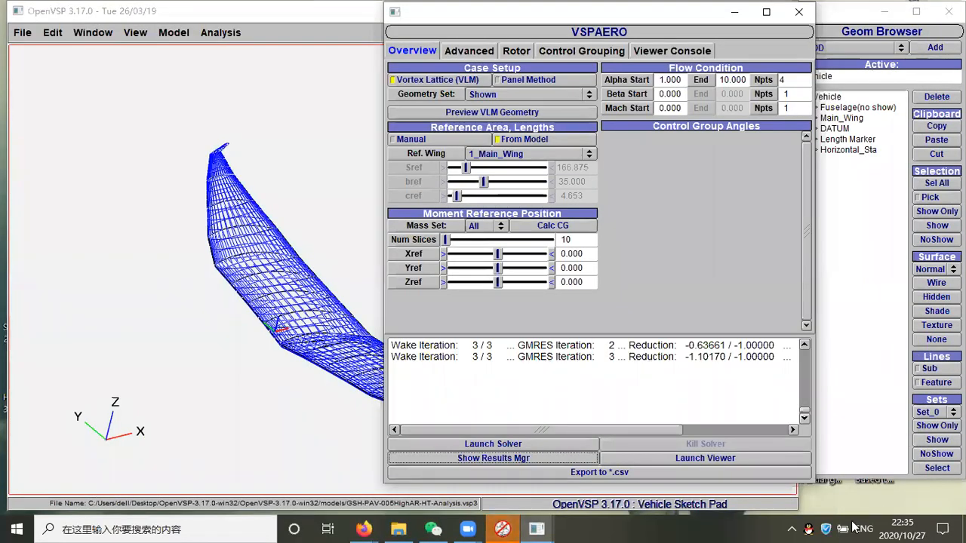
left_click(788, 516)
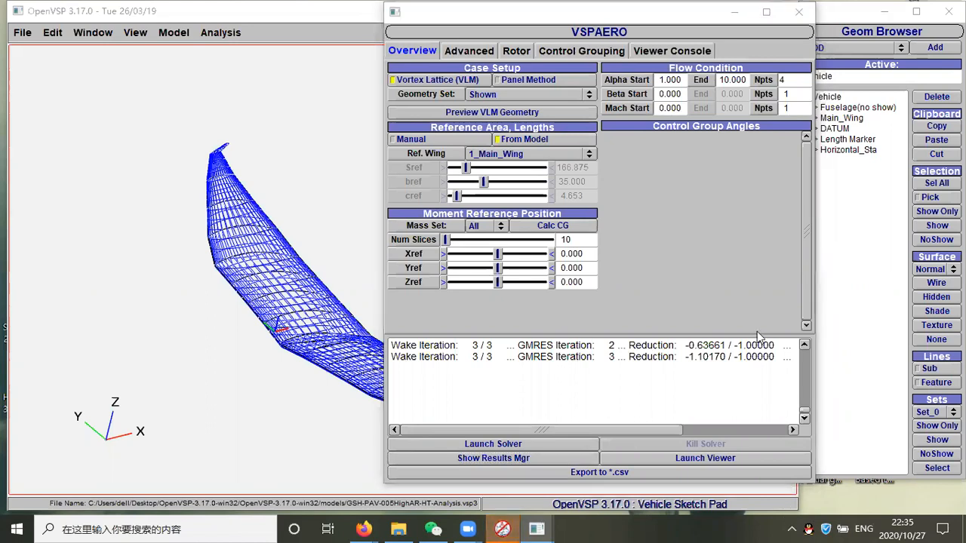